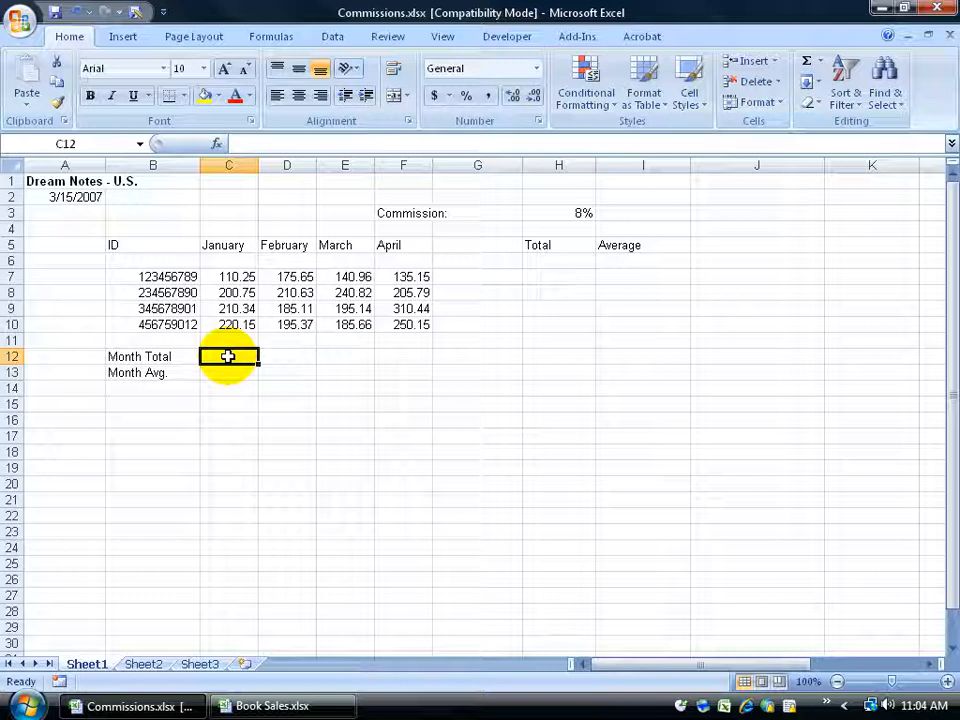
{"action": "type", "text": "="}
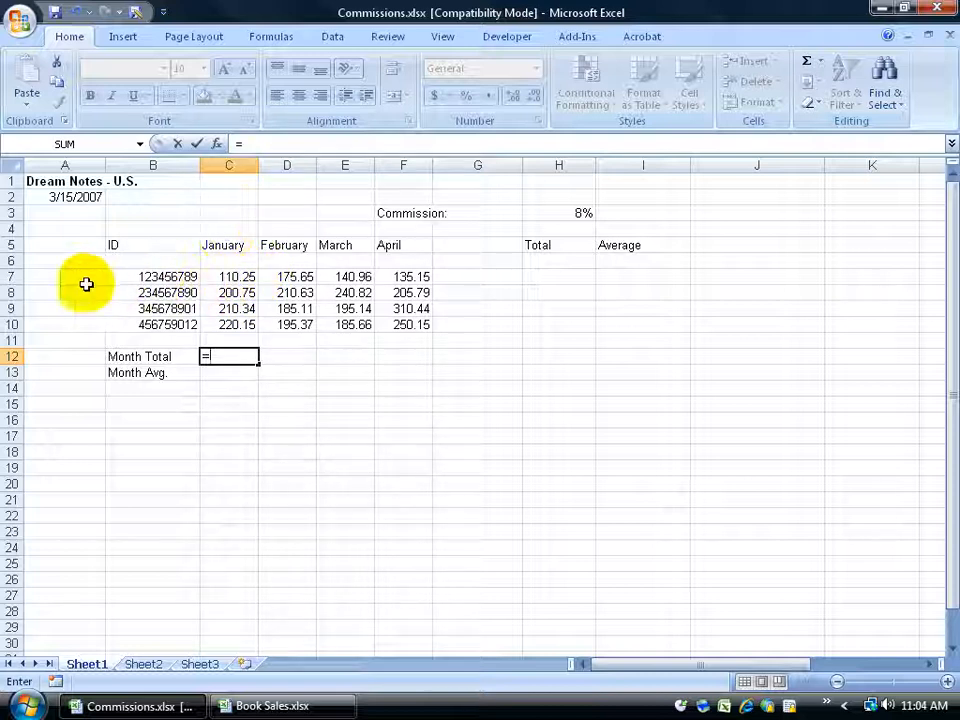
{"action": "type", "text": "c7"}
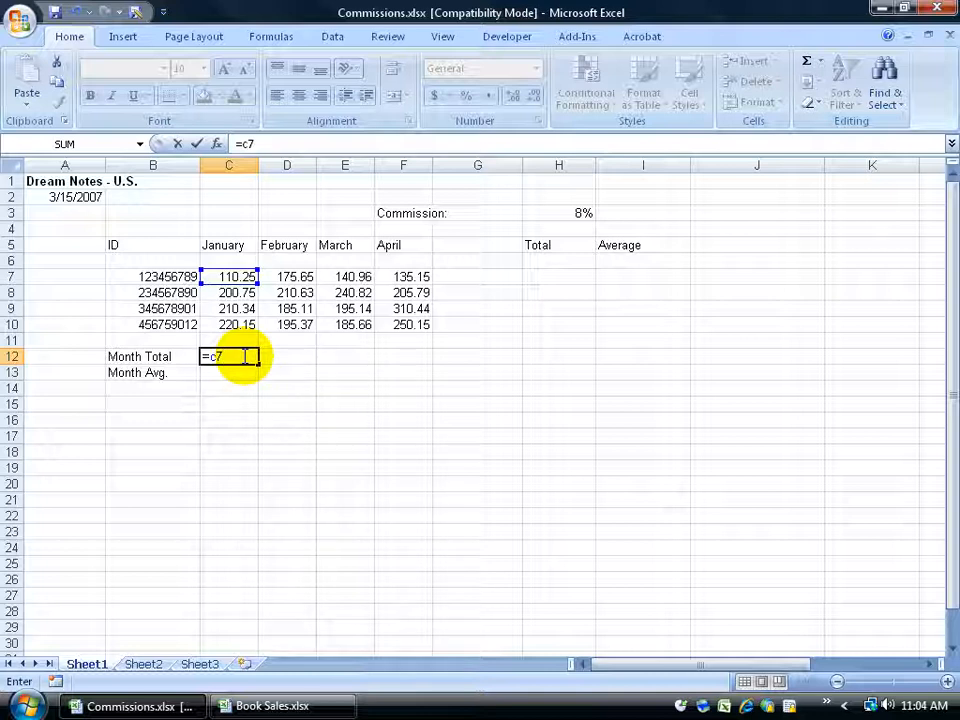
{"action": "type", "text": "+"}
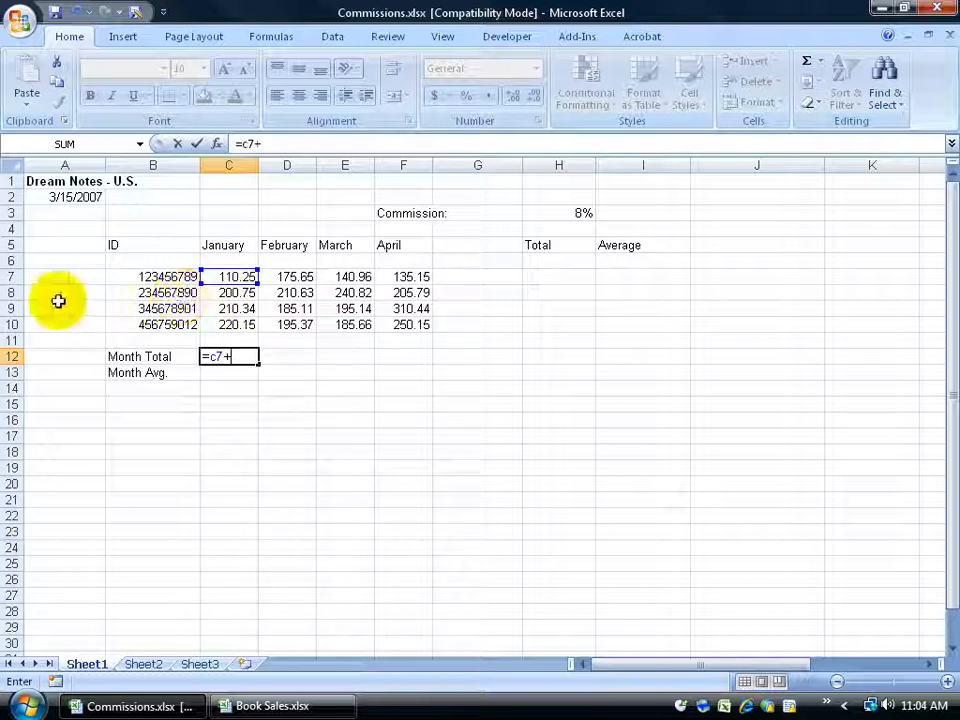
{"action": "type", "text": "c8"}
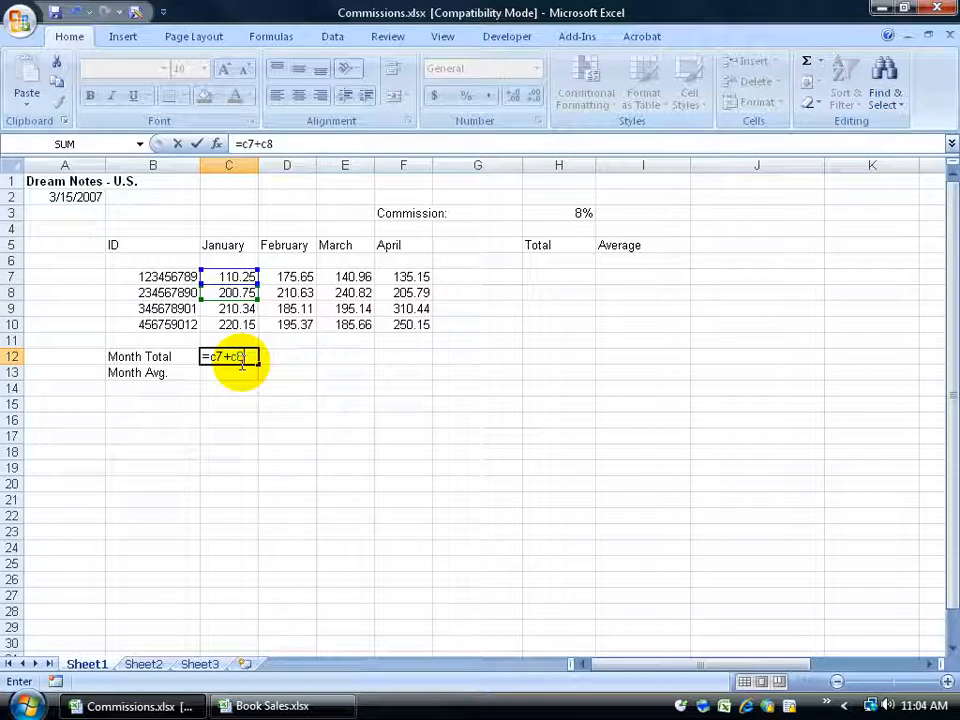
{"action": "key", "text": "BackSpace"}
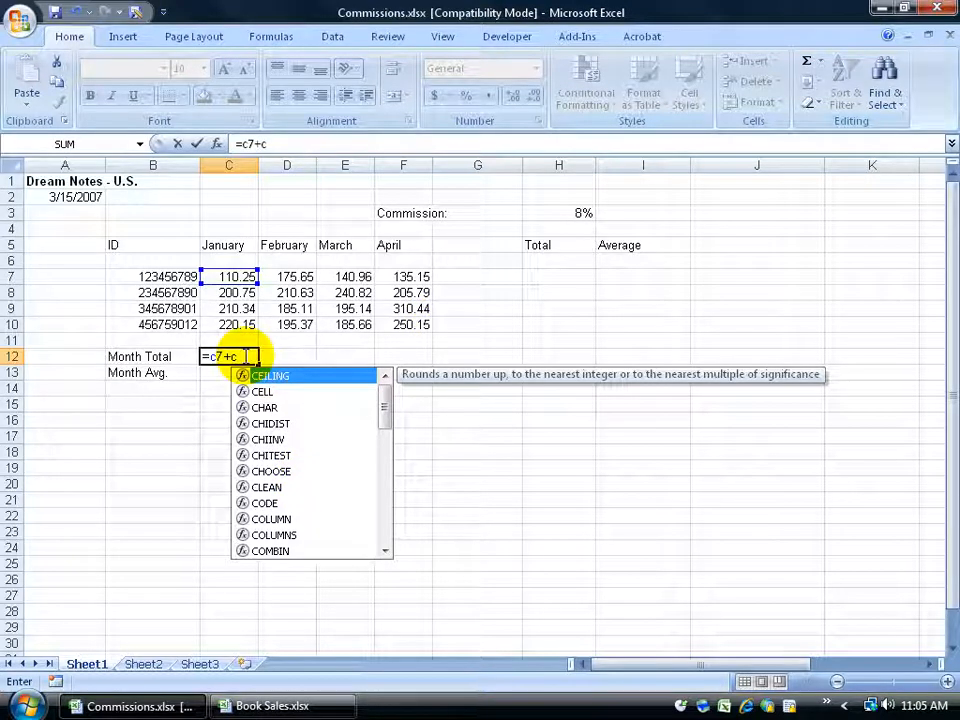
{"action": "key", "text": "Return"}
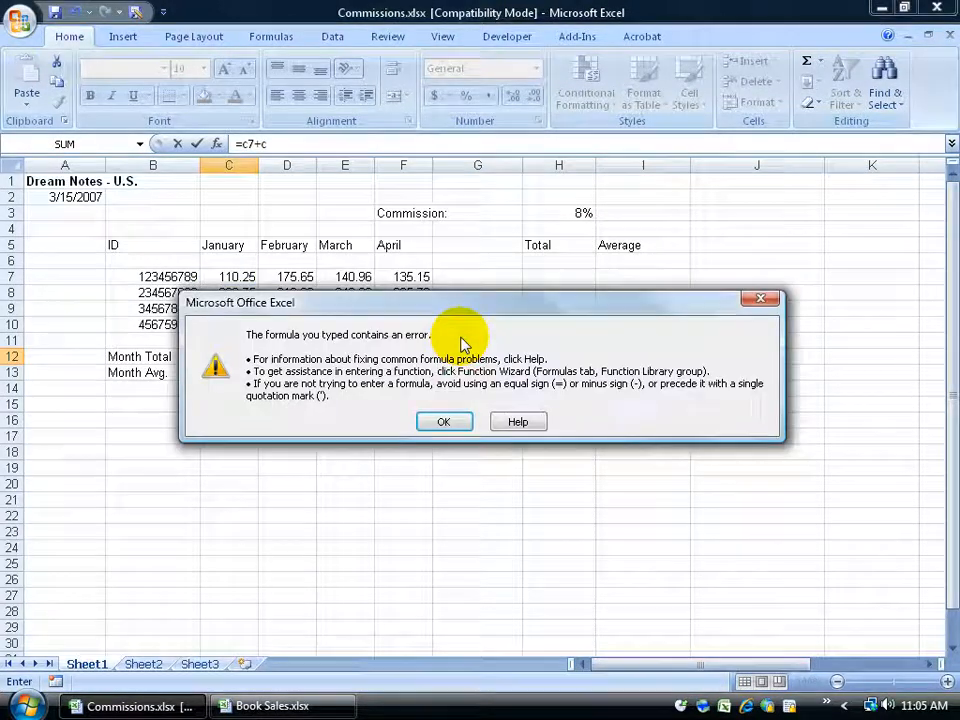
{"action": "left_click", "coordinate": [454, 421]}
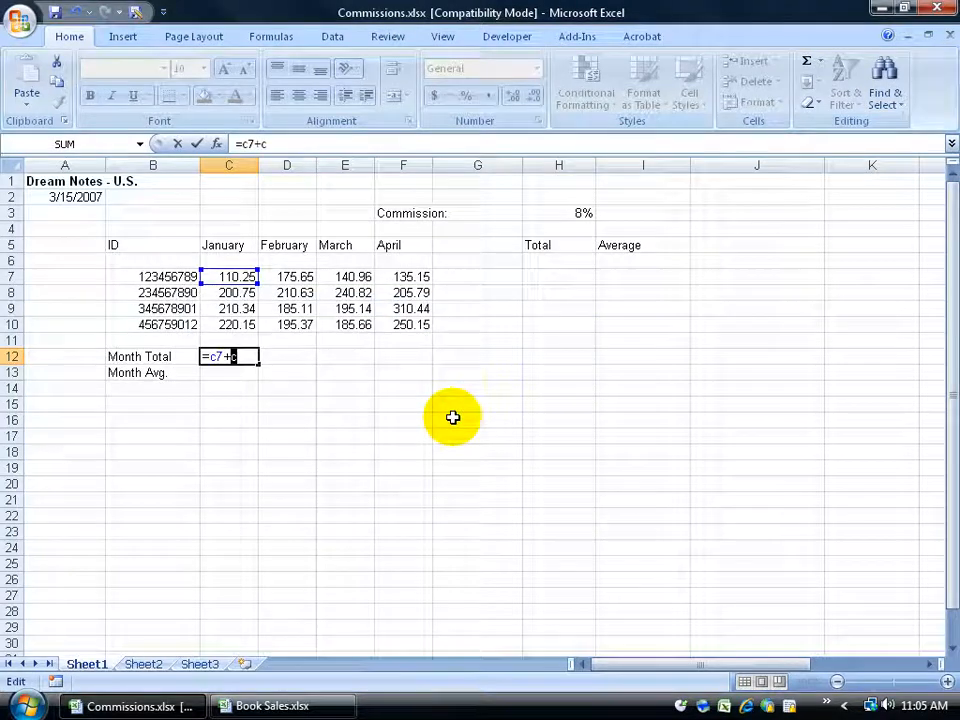
{"action": "left_click", "coordinate": [241, 358]}
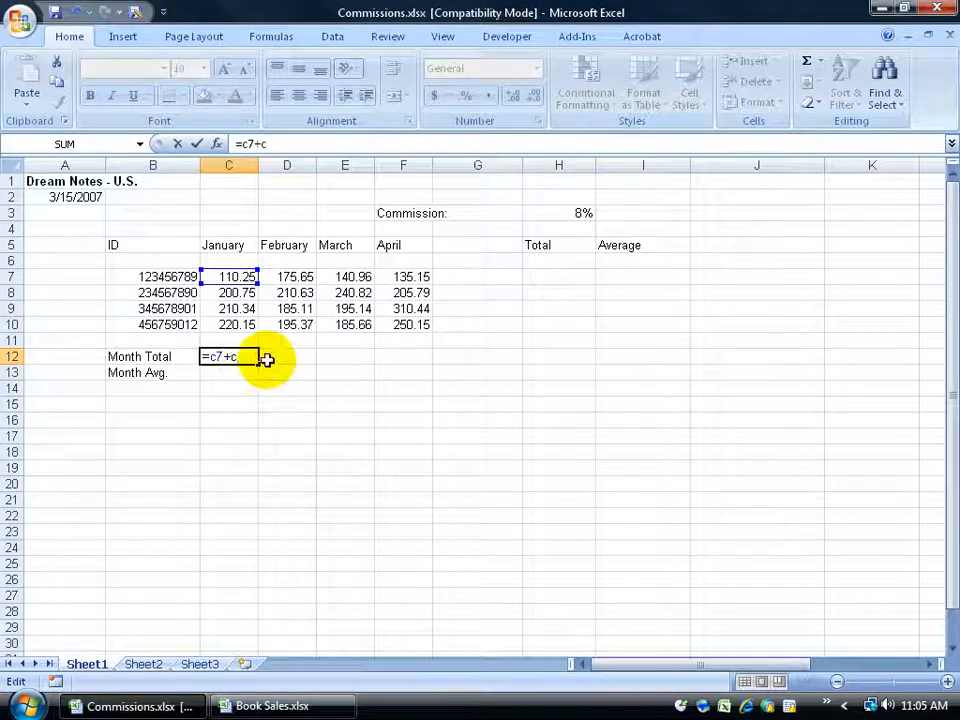
{"action": "key", "text": "Escape"}
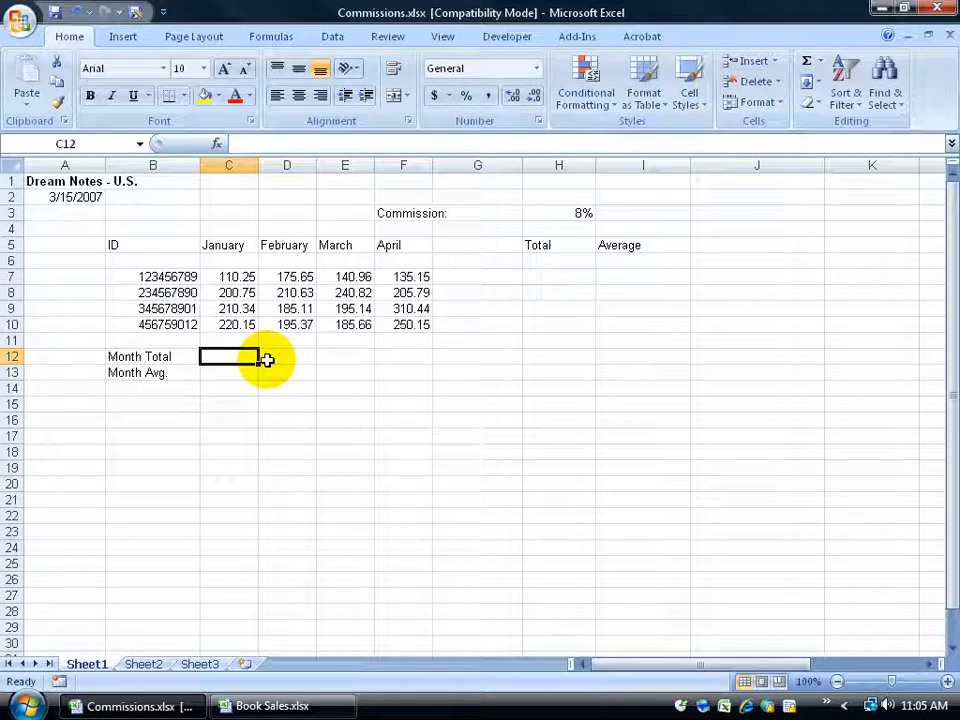
Enter the formula =C7+C8+C9+C10 in cell C12 to total the January amounts
{"action": "type", "text": "=c7"}
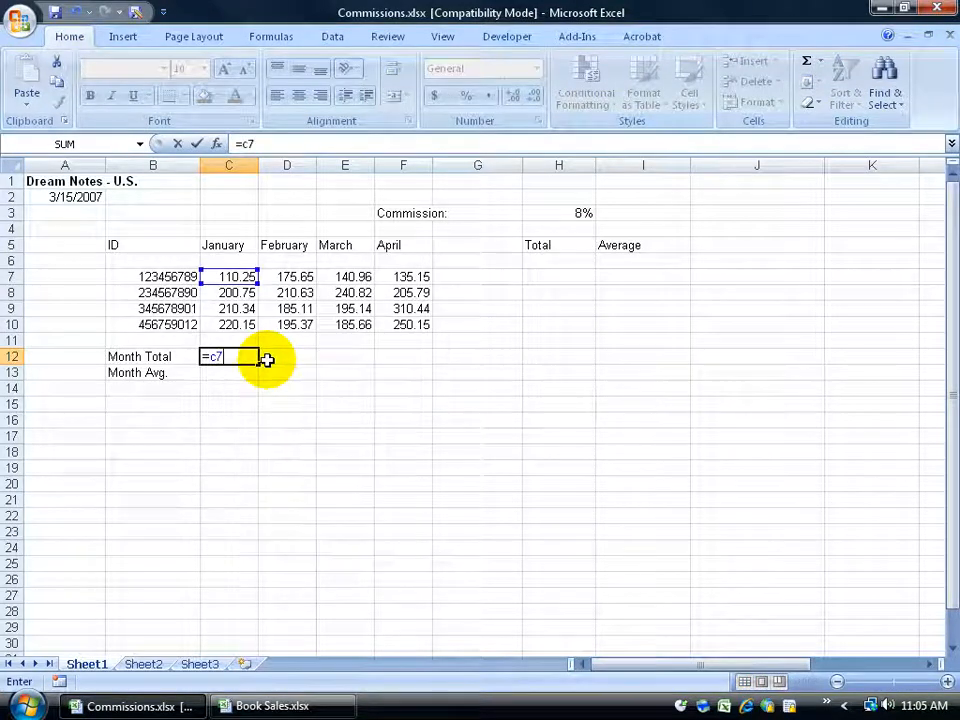
{"action": "type", "text": "+c"}
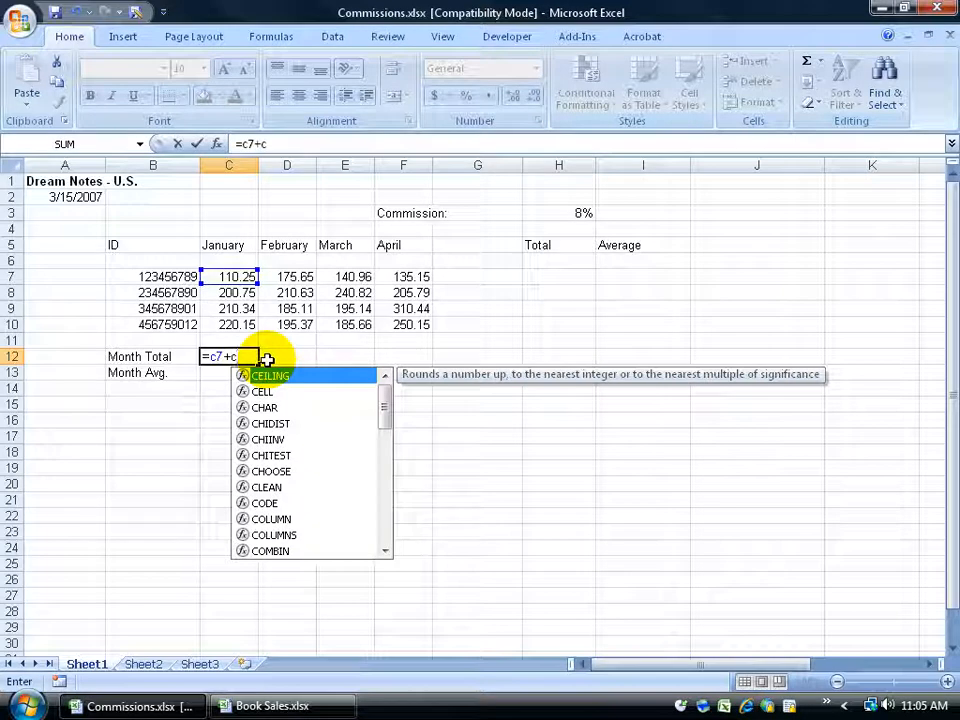
{"action": "type", "text": "8"}
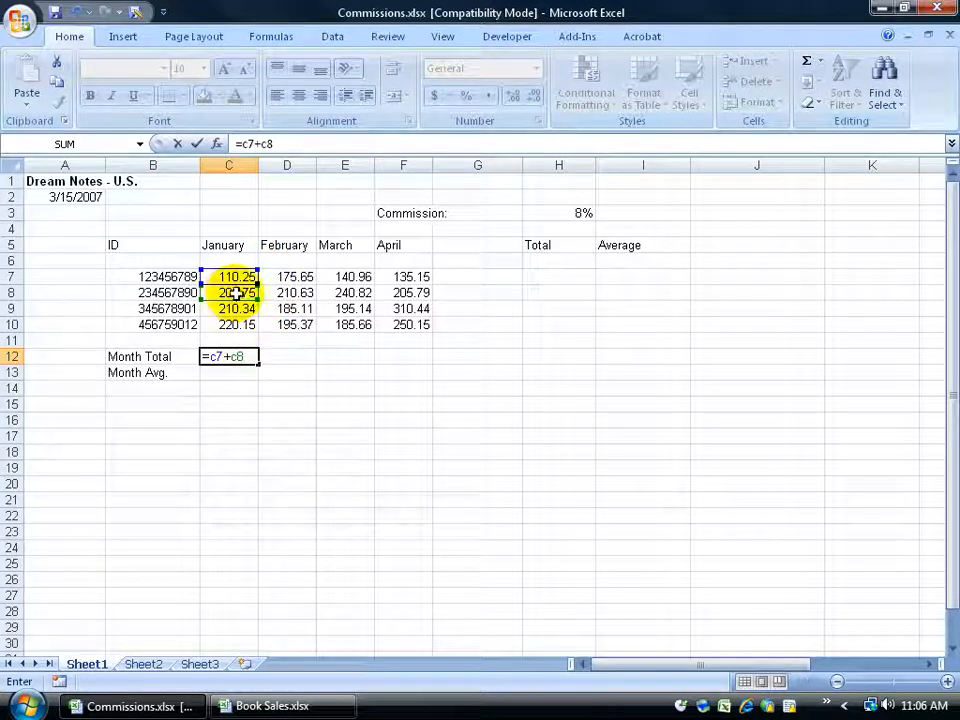
{"action": "type", "text": "+c9"}
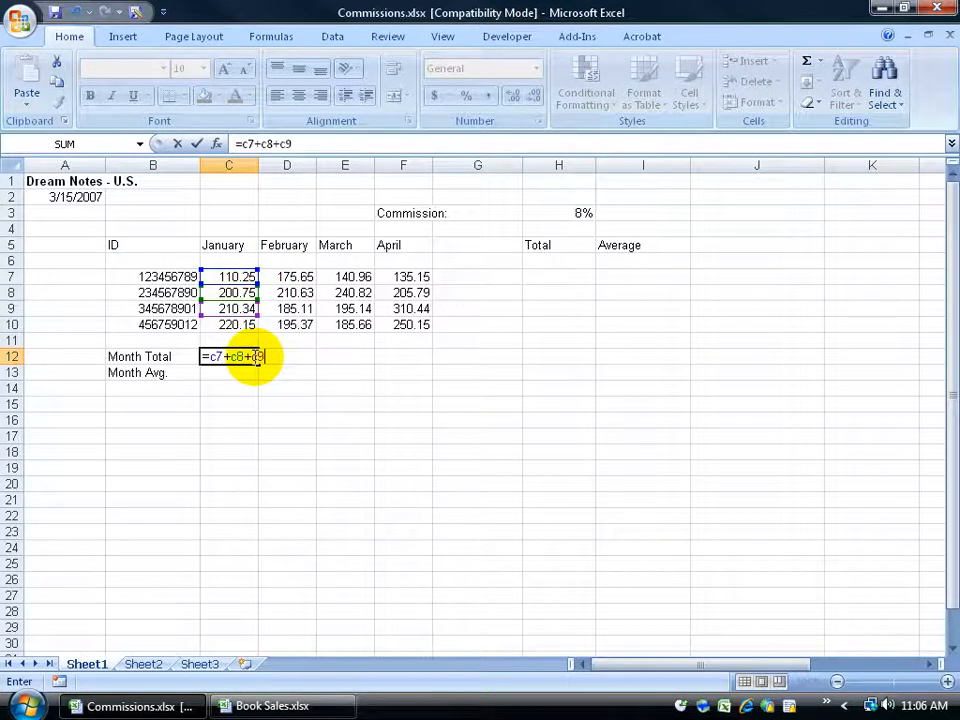
{"action": "type", "text": "+c10"}
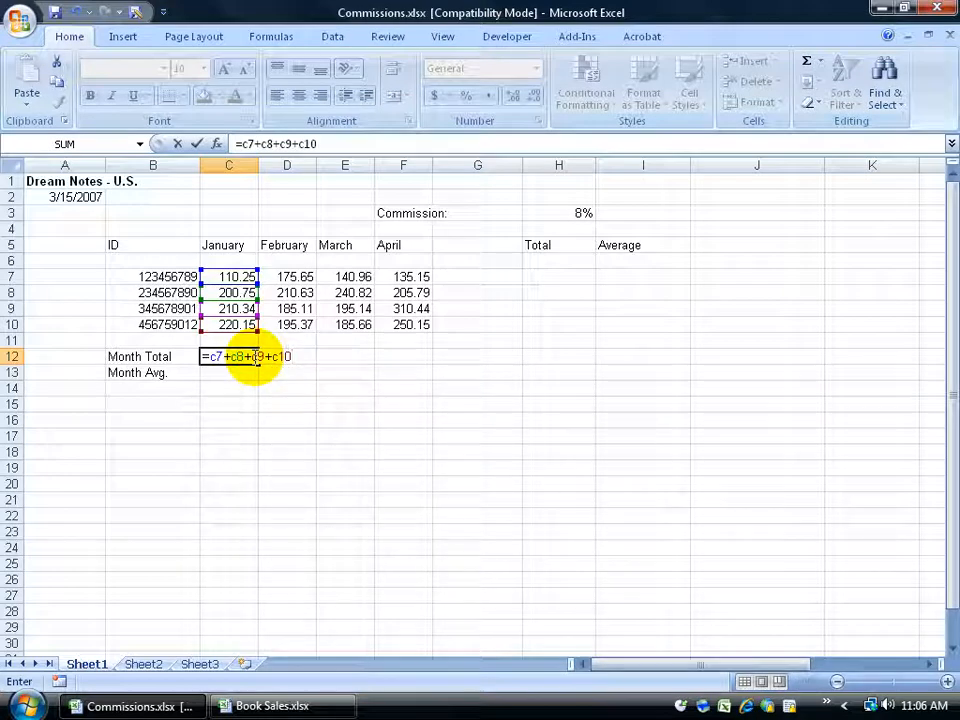
{"action": "key", "text": "Return"}
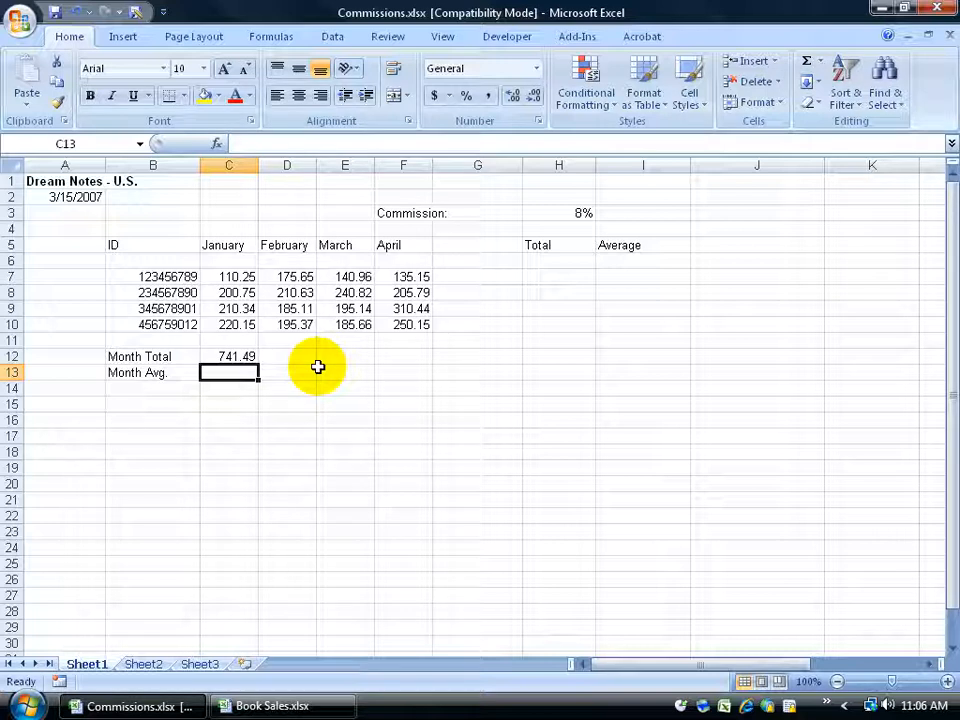
Change the C8 reference to D8 in the January Month Total formula in C12
{"action": "left_click", "coordinate": [232, 358]}
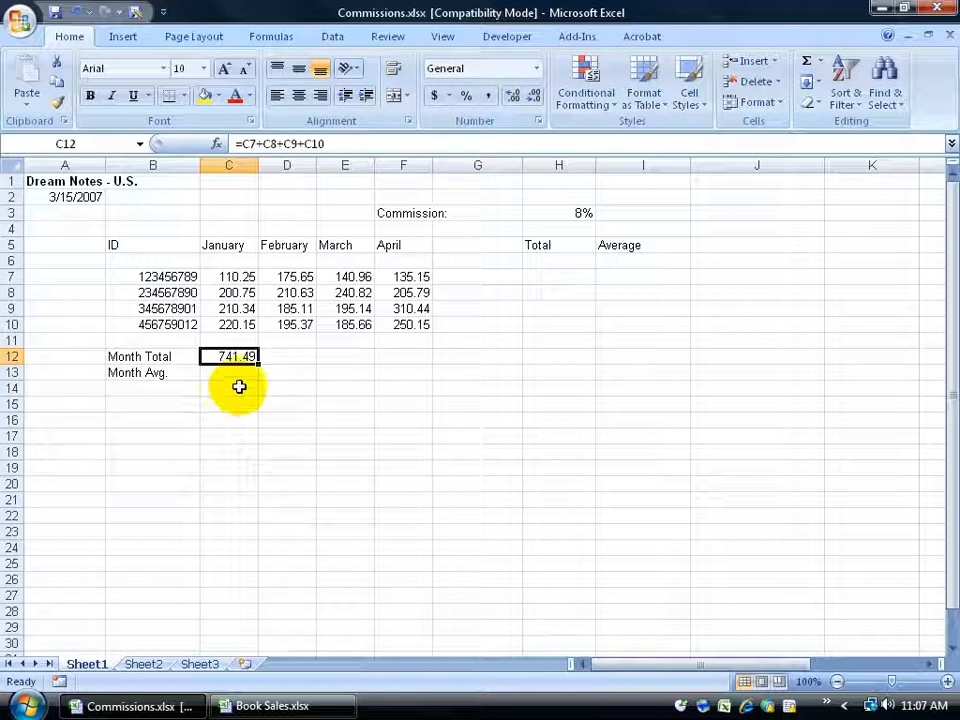
{"action": "left_click", "coordinate": [270, 144]}
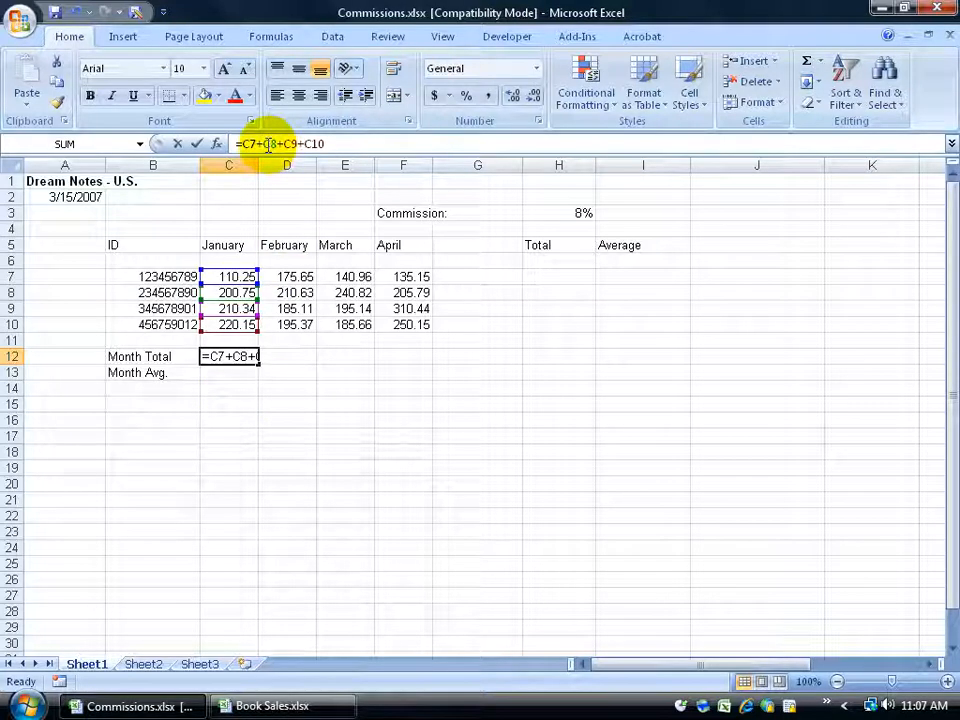
{"action": "left_click_drag", "start_coordinate": [262, 144], "coordinate": [269, 144]}
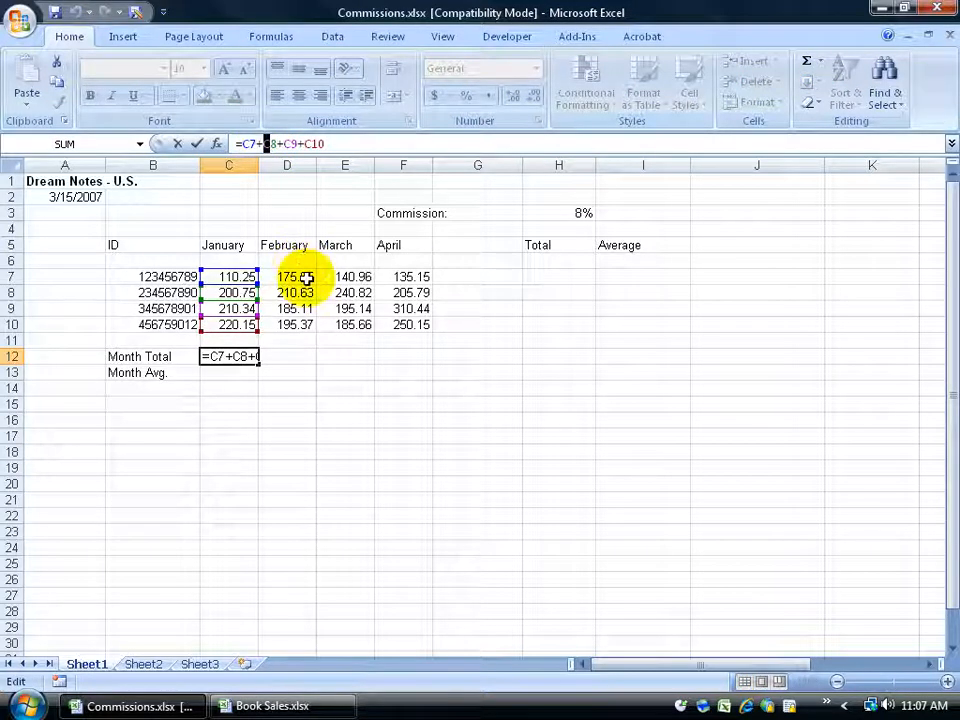
{"action": "type", "text": "d"}
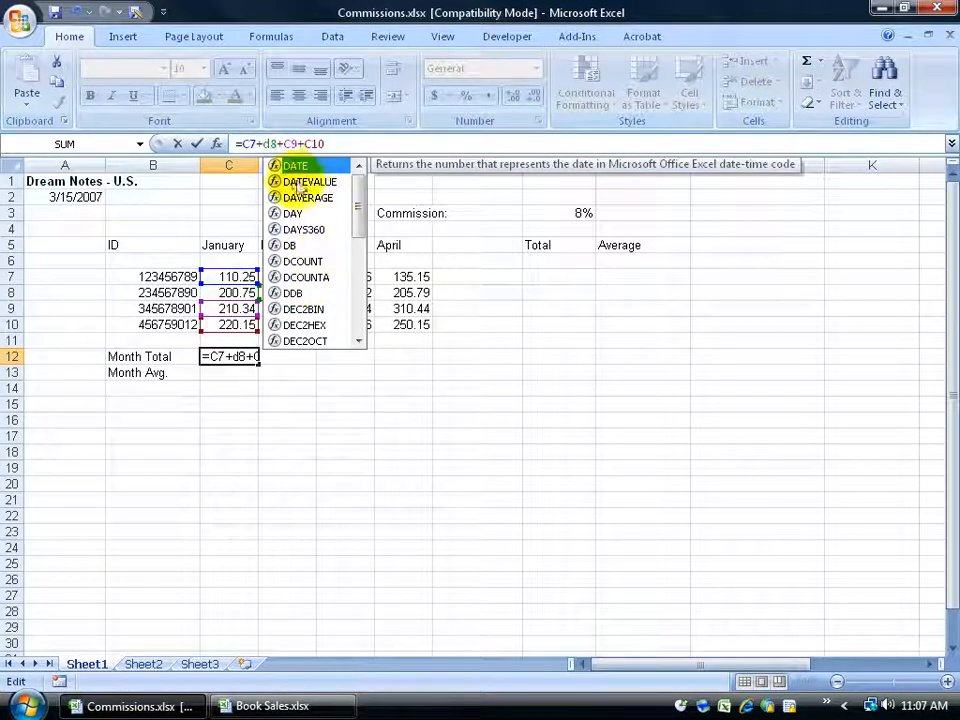
{"action": "key", "text": "Return"}
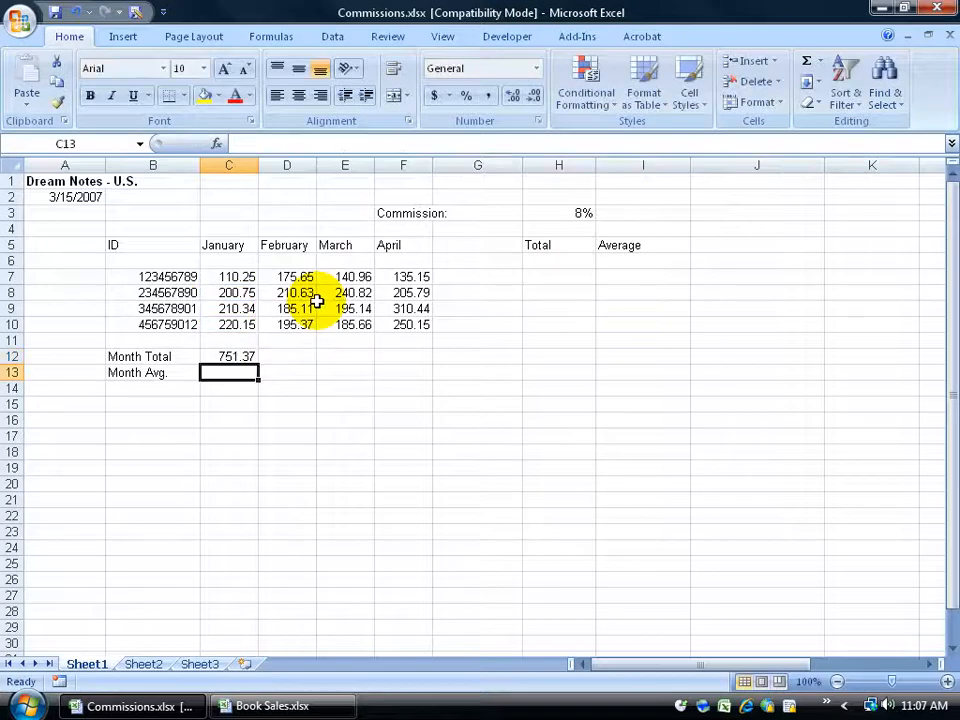
Move the D8 reference in the C12 formula back to C8 so it reads =C7+C8+C9+C10
{"action": "left_click", "coordinate": [244, 356]}
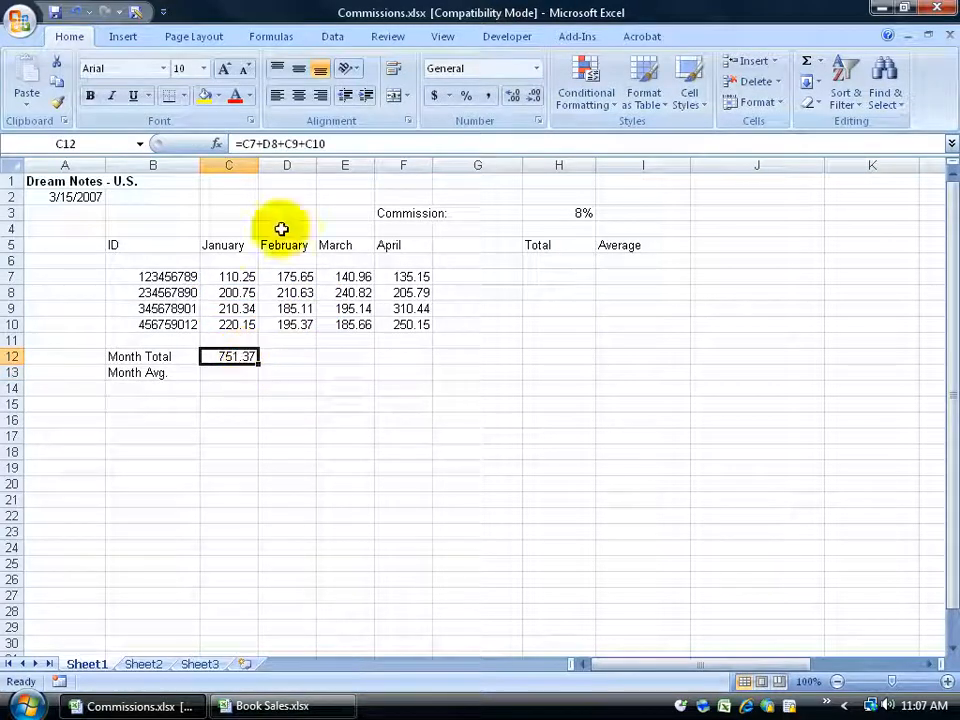
{"action": "left_click", "coordinate": [268, 143]}
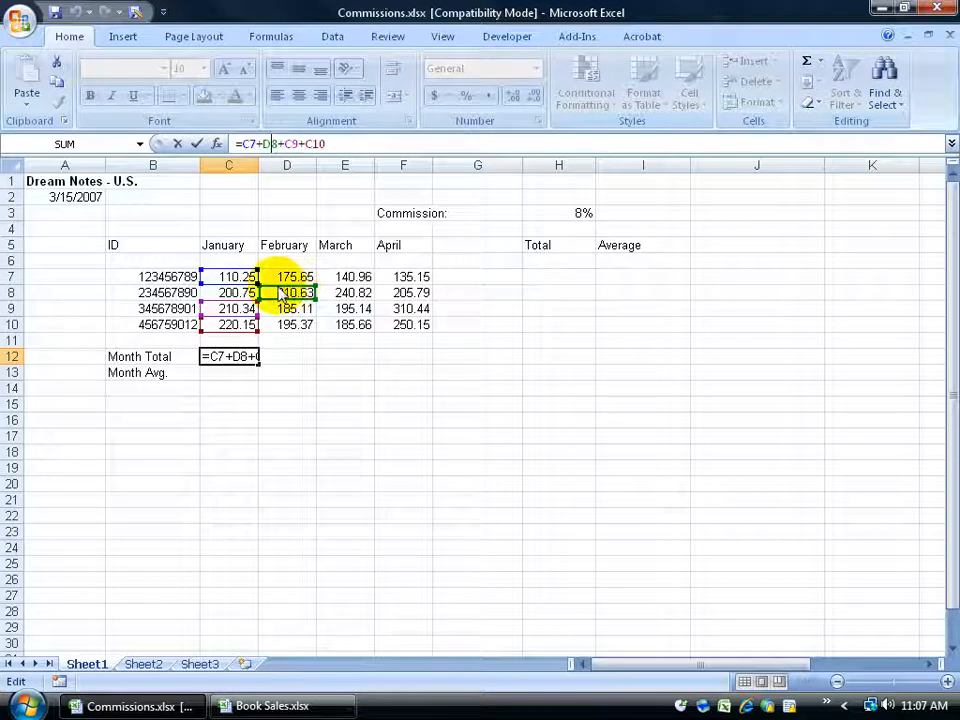
{"action": "left_click_drag", "start_coordinate": [289, 287], "coordinate": [248, 292]}
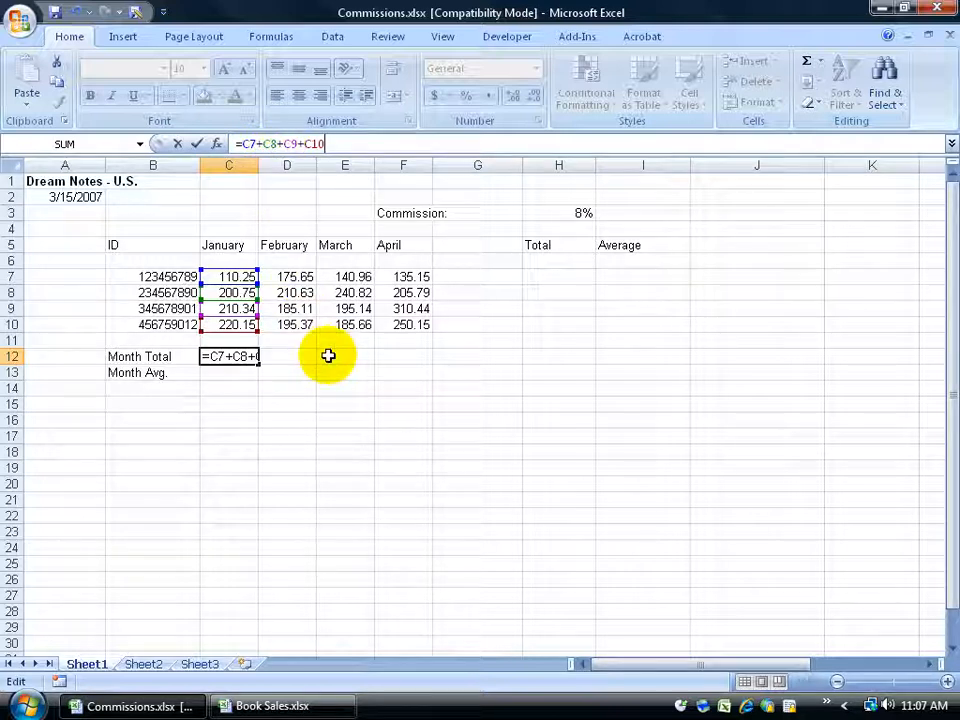
{"action": "key", "text": "Return"}
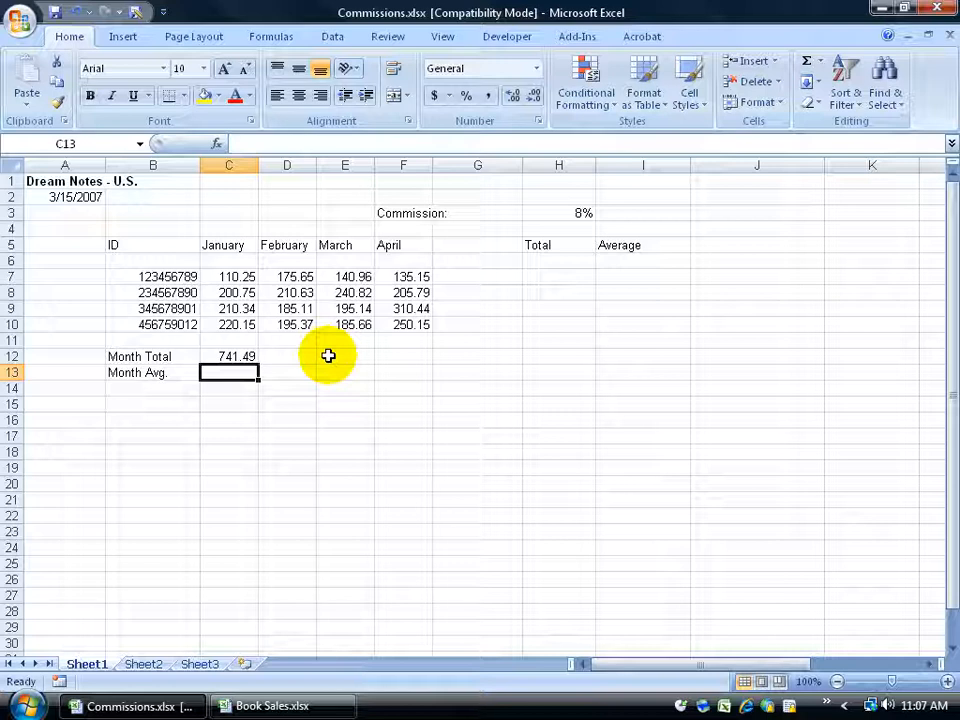
Select the January amounts in C7:C10 and add Maximum and Minimum to the status bar
{"action": "left_click_drag", "start_coordinate": [242, 276], "coordinate": [243, 326]}
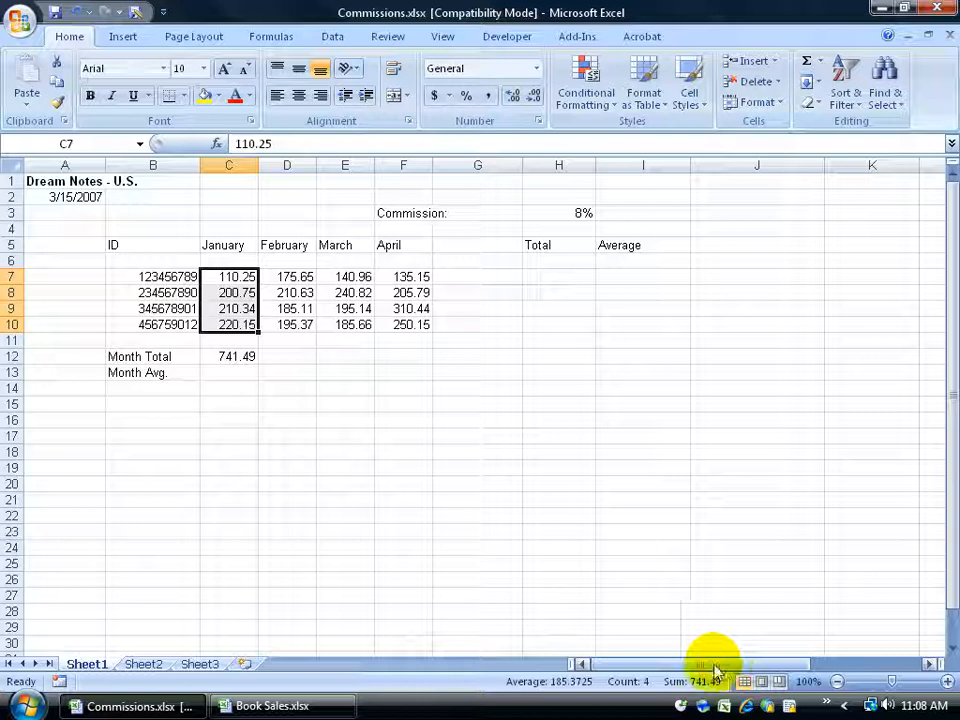
{"action": "right_click", "coordinate": [577, 688]}
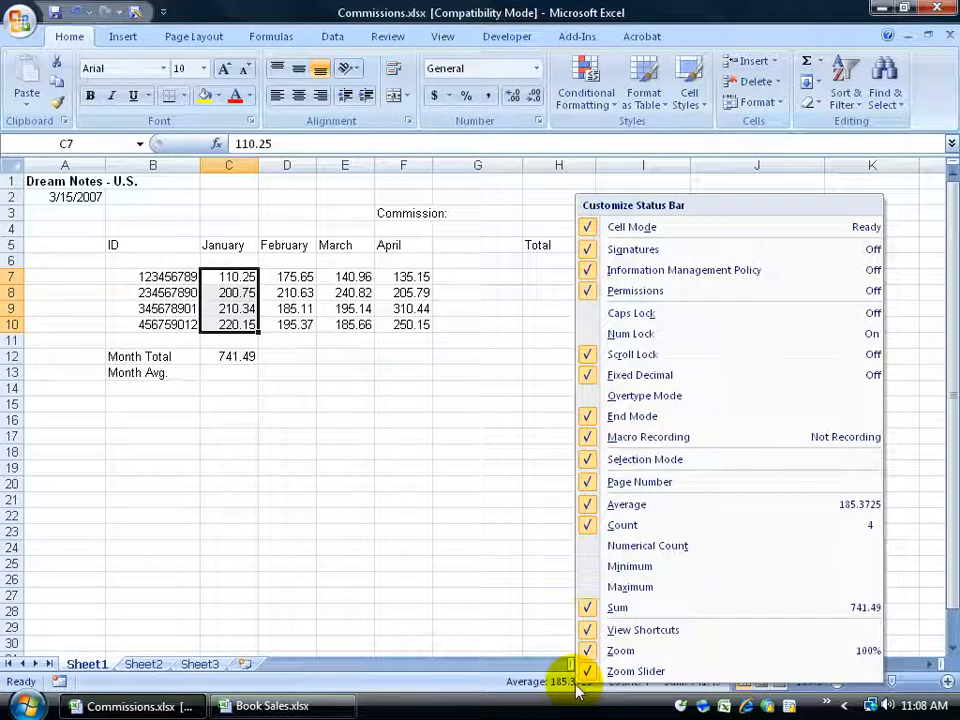
{"action": "left_click", "coordinate": [640, 588]}
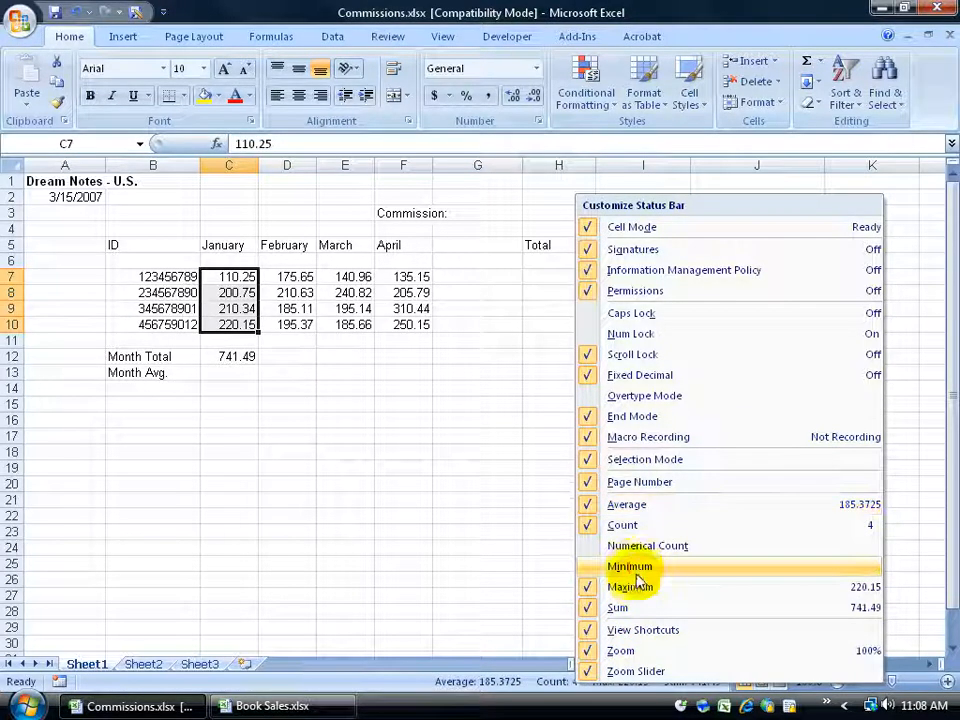
{"action": "left_click", "coordinate": [637, 568]}
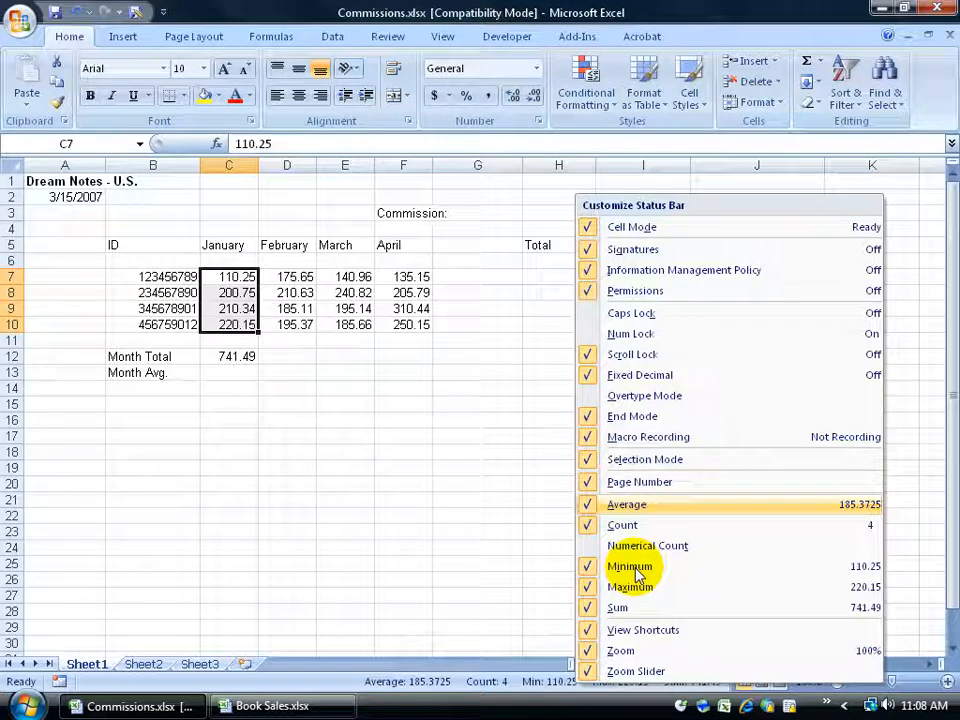
{"action": "left_click", "coordinate": [418, 540]}
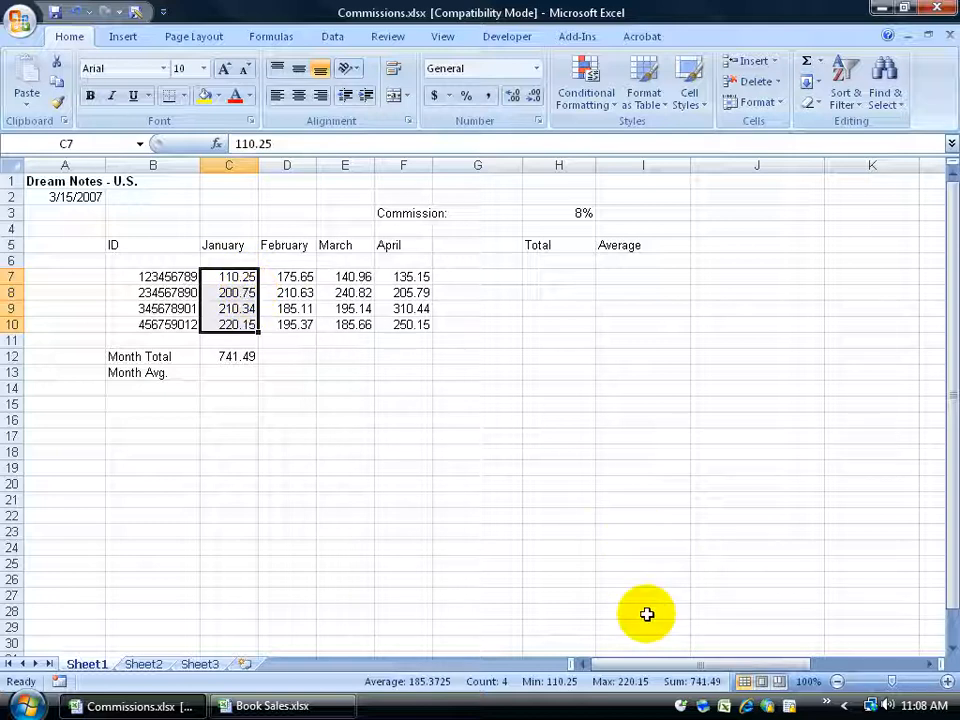
Remove Maximum and Minimum from the status bar
{"action": "right_click", "coordinate": [550, 681]}
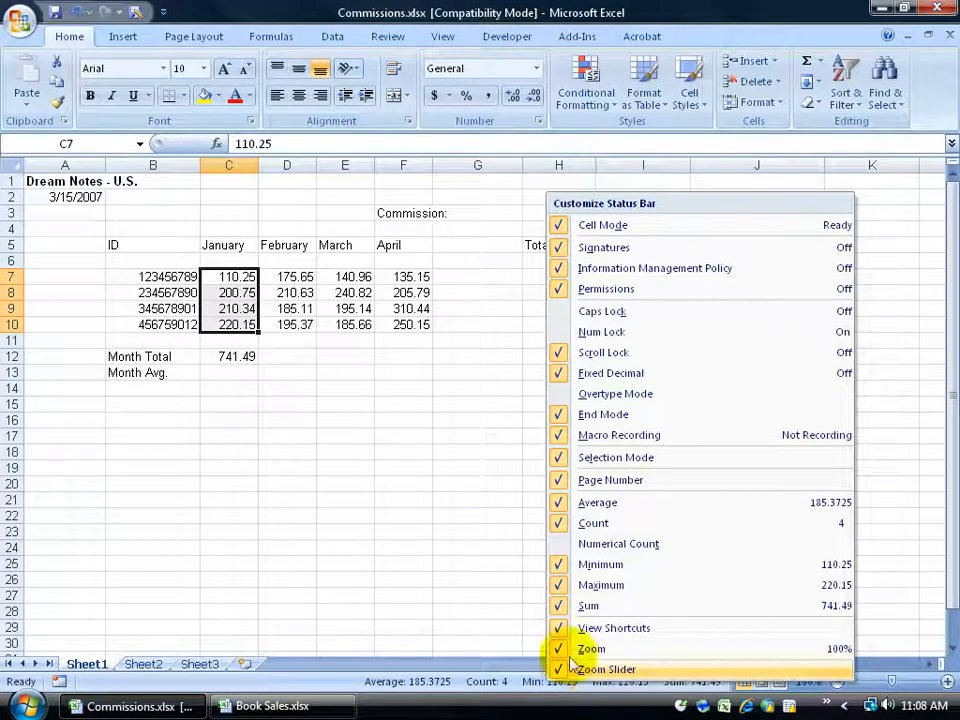
{"action": "left_click", "coordinate": [601, 586]}
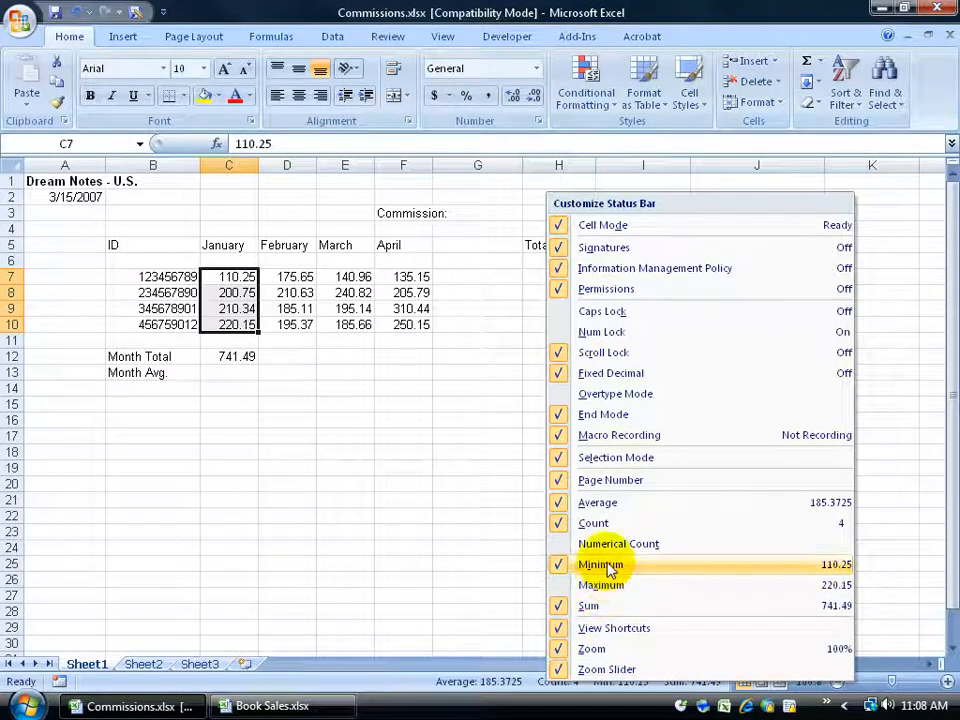
{"action": "left_click", "coordinate": [603, 566]}
{"action": "left_click", "coordinate": [433, 430]}
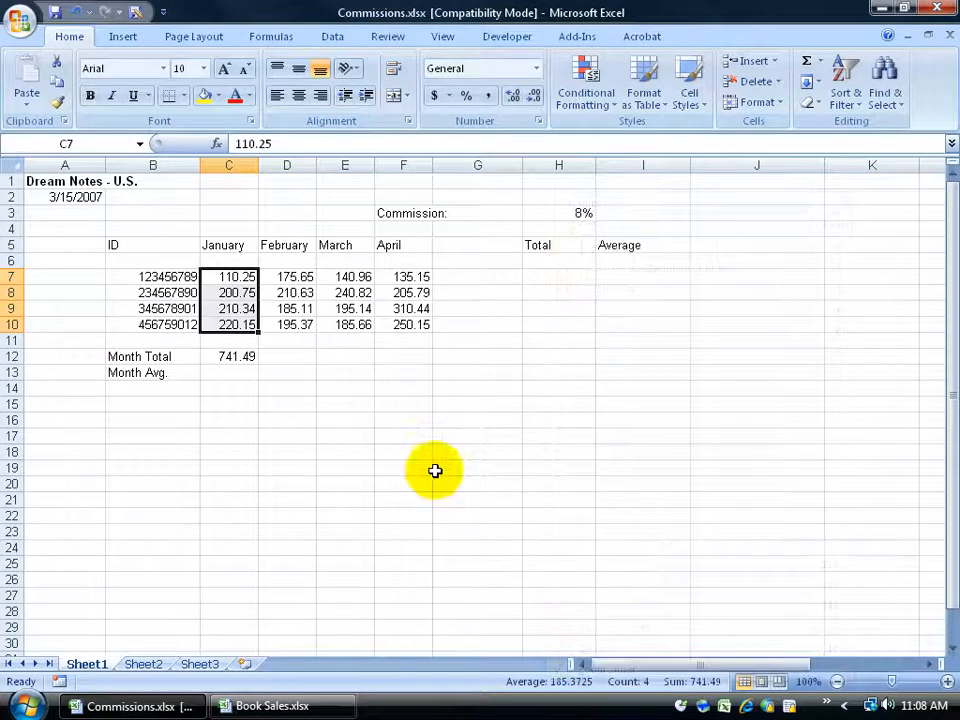
Check the status bar's average, count and sum for the ranges D7:F10, C7:C10 and D7:D10
{"action": "left_click_drag", "start_coordinate": [291, 276], "coordinate": [411, 323]}
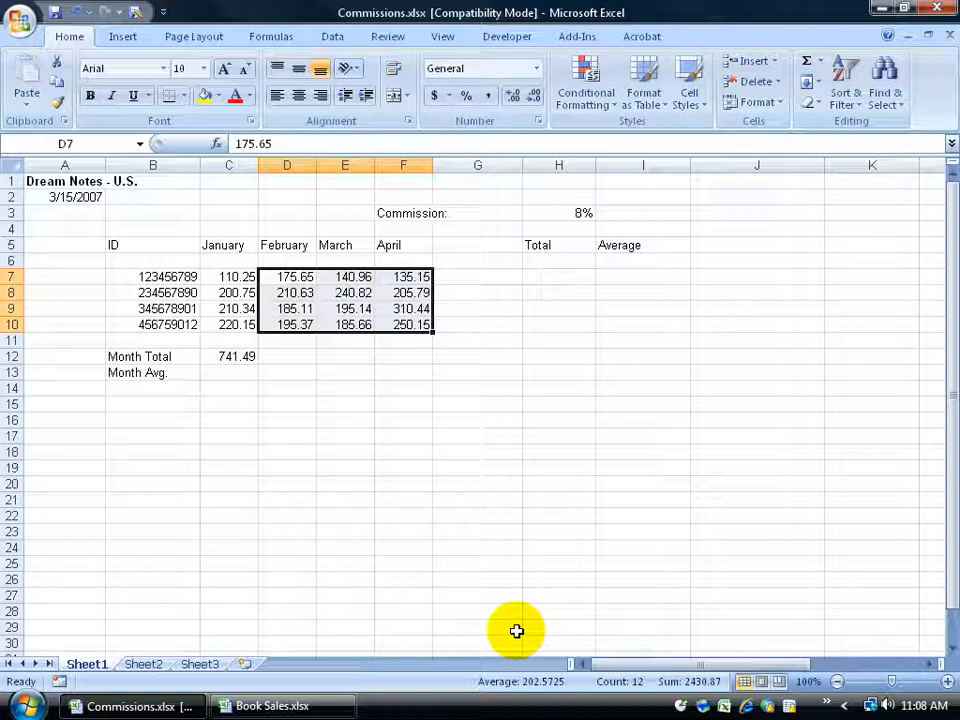
{"action": "left_click_drag", "start_coordinate": [246, 279], "coordinate": [242, 323]}
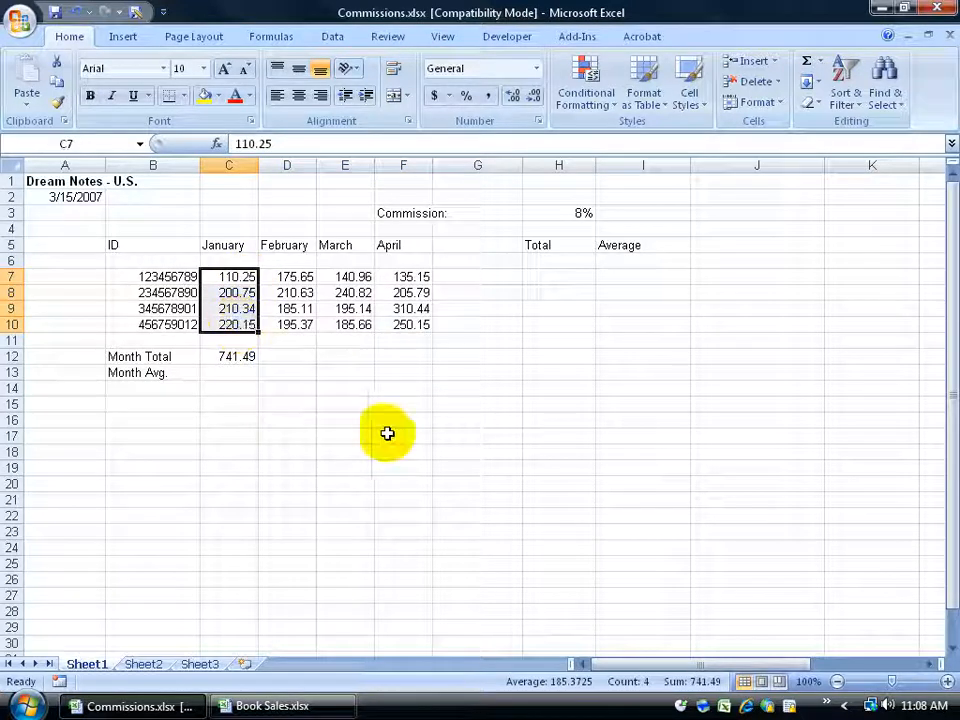
{"action": "left_click_drag", "start_coordinate": [300, 276], "coordinate": [296, 322]}
{"action": "left_click", "coordinate": [240, 356]}
{"action": "left_click", "coordinate": [281, 356]}
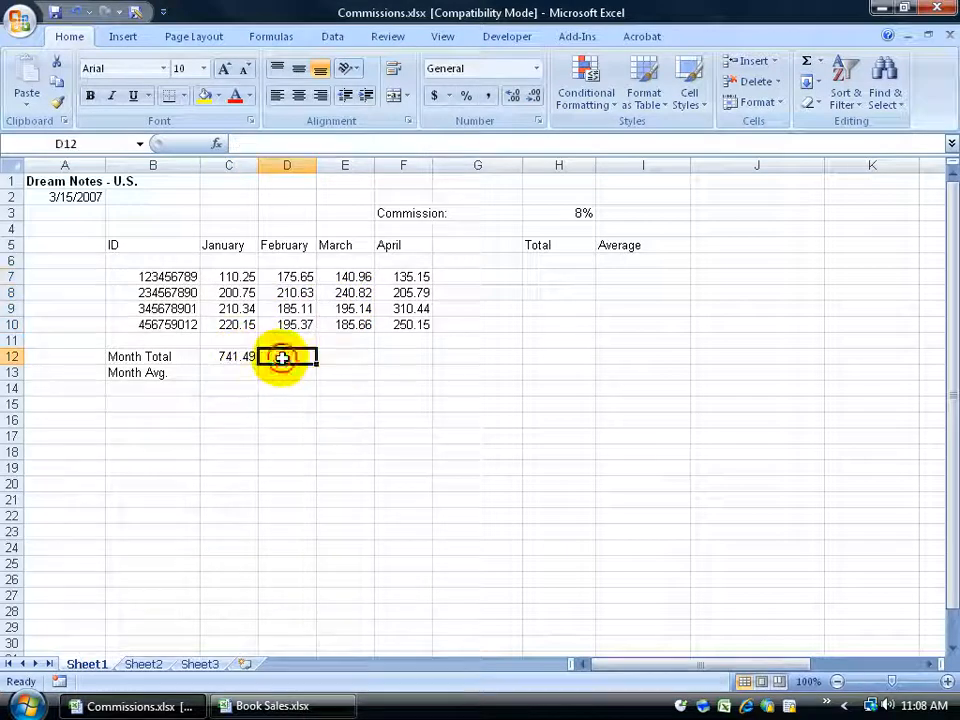
{"action": "left_click", "coordinate": [343, 356]}
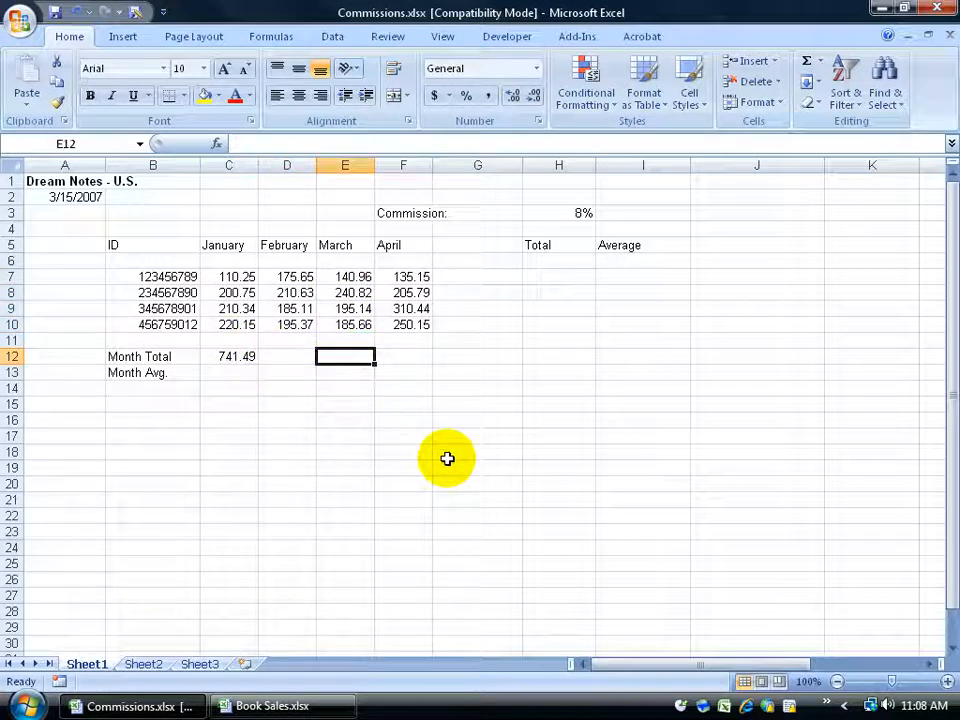
Check the status bar's average, count and sum for the non-adjacent selection C7:C10, E8, F10, F7 and F8:F9
{"action": "left_click", "coordinate": [236, 276]}
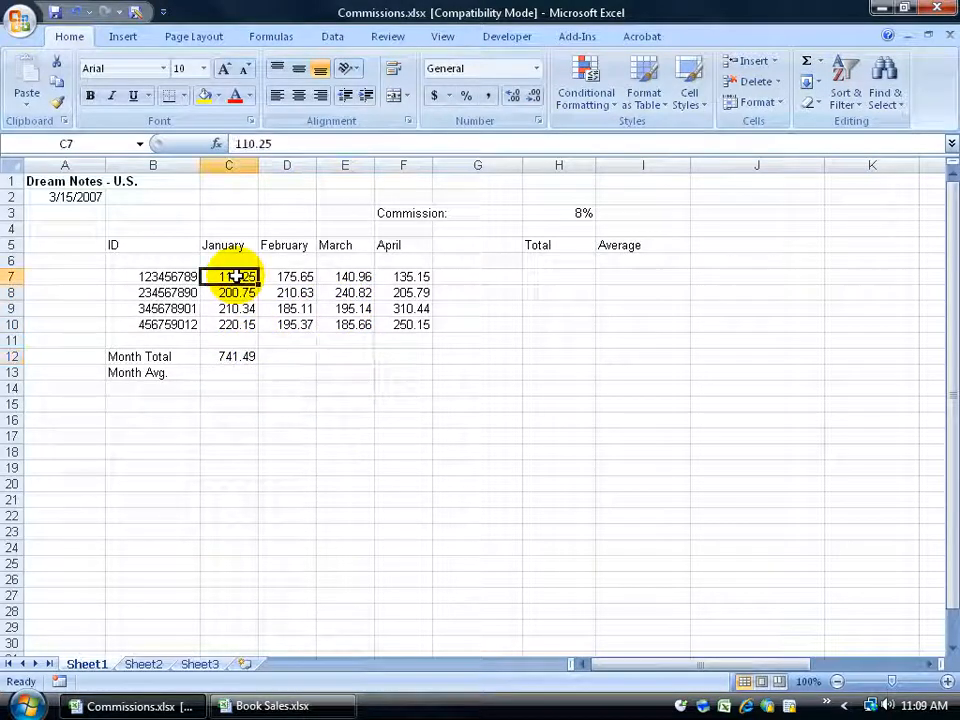
{"action": "left_click_drag", "start_coordinate": [236, 276], "coordinate": [240, 317]}
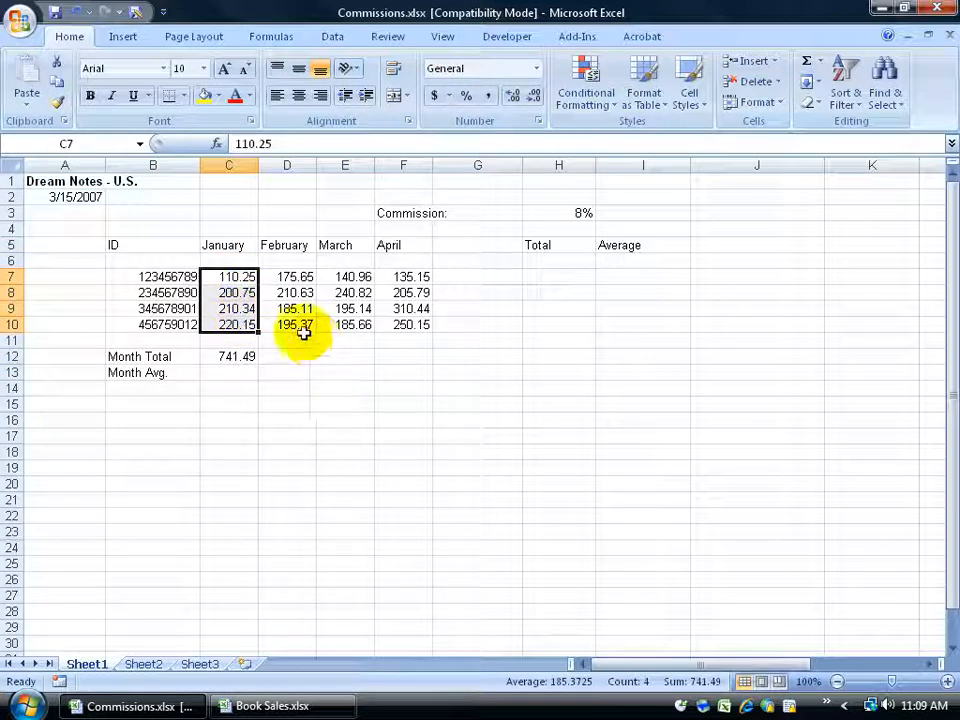
{"action": "left_click", "coordinate": [340, 292], "text": "ctrl"}
{"action": "left_click", "coordinate": [411, 322], "text": "ctrl"}
{"action": "left_click", "coordinate": [420, 279], "text": "ctrl"}
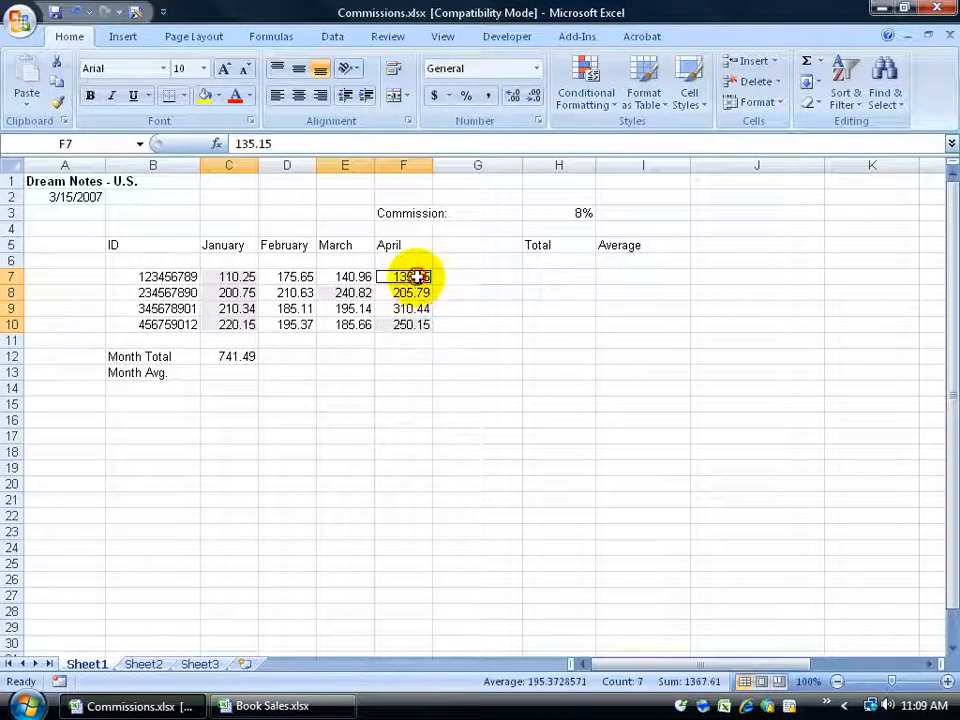
{"action": "left_click_drag", "start_coordinate": [420, 294], "coordinate": [408, 302]}
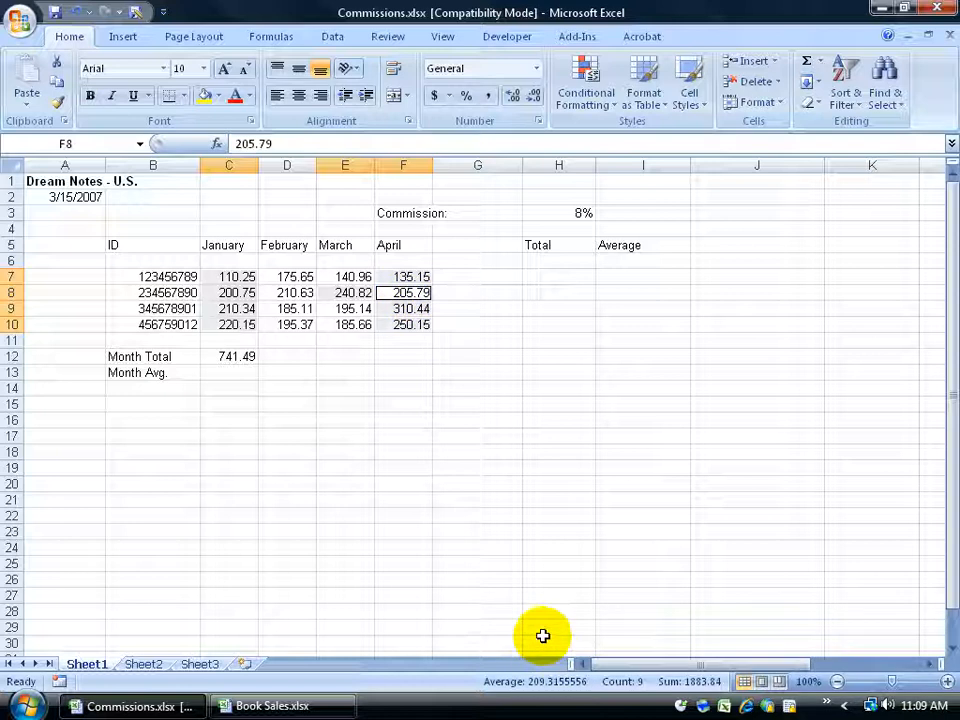
Enter the February month total in D12 with the formula =D7+D8+D9+D10
{"action": "left_click", "coordinate": [297, 355]}
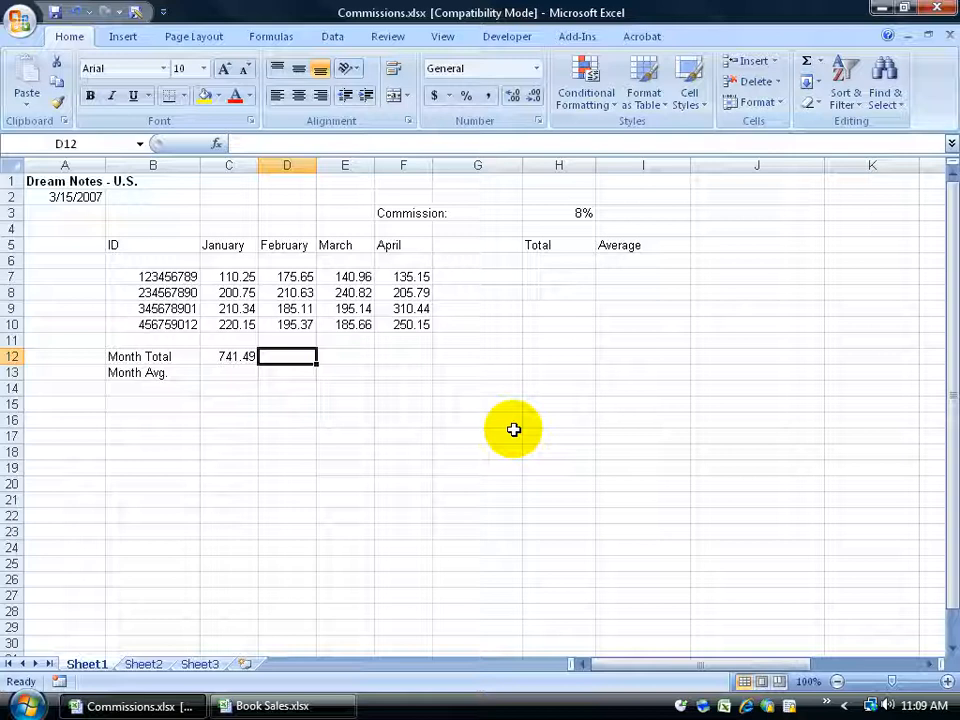
{"action": "type", "text": "="}
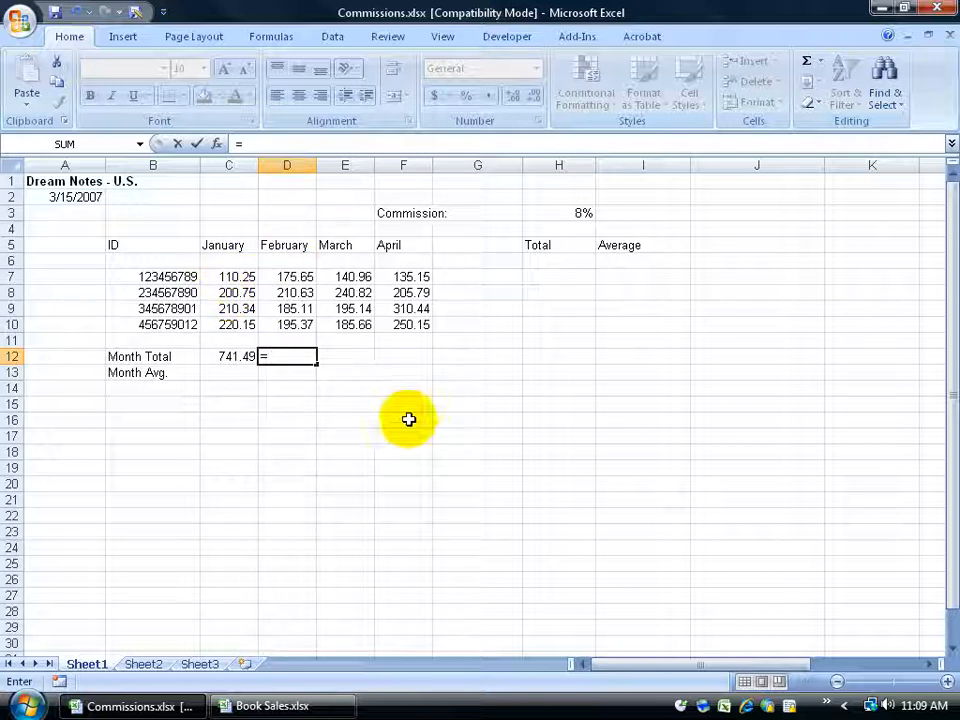
{"action": "type", "text": "d"}
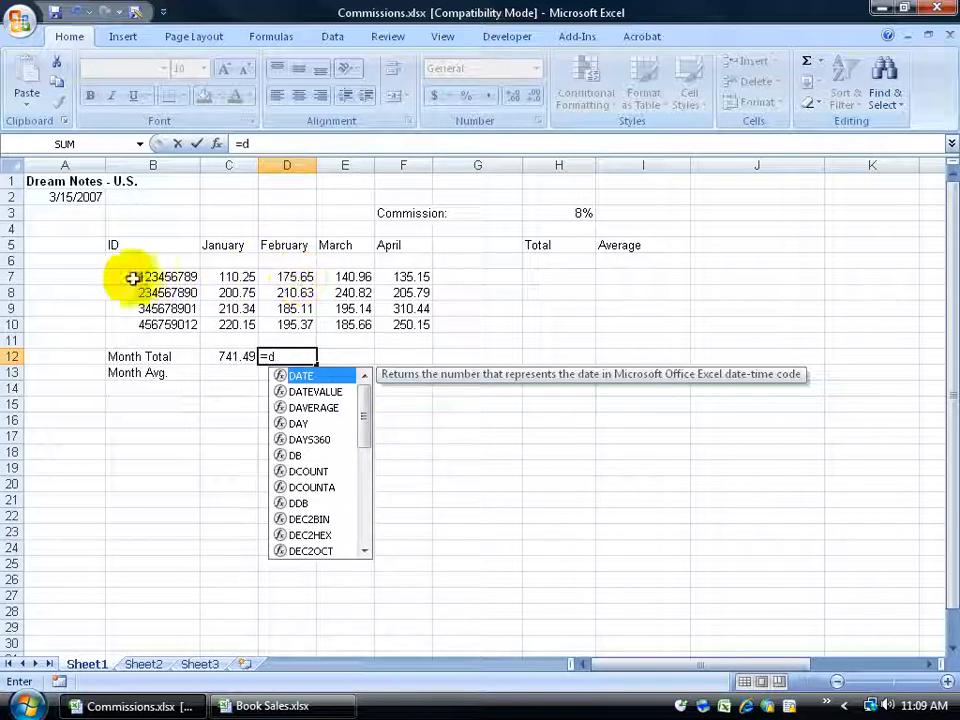
{"action": "type", "text": "7+"}
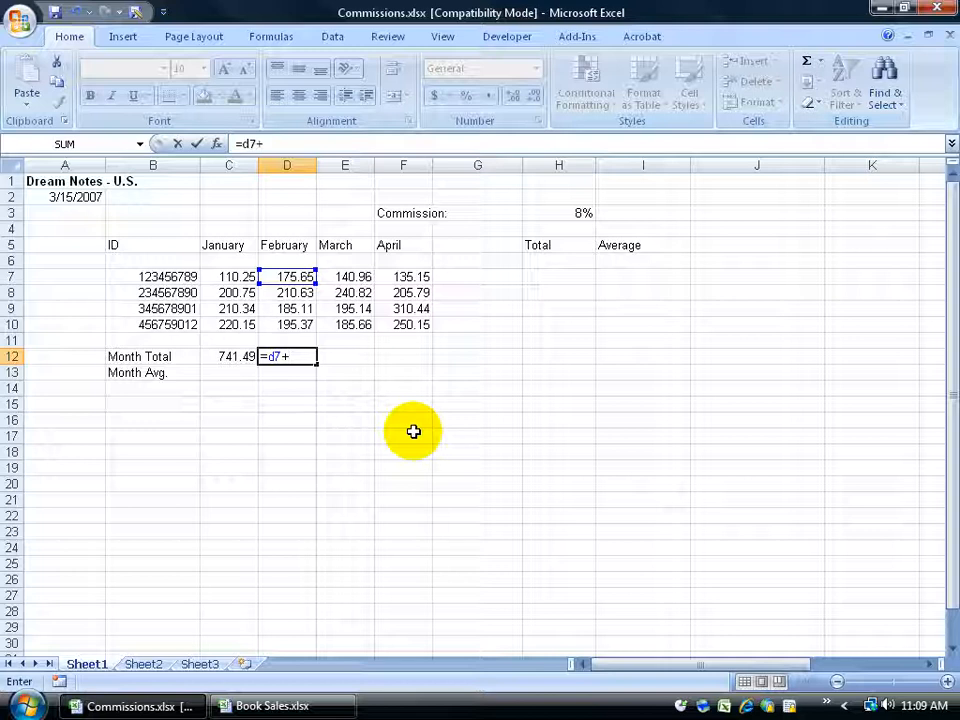
{"action": "mouse_move", "coordinate": [300, 285]}
{"action": "left_mouse_down"}
{"action": "mouse_move", "coordinate": [173, 287]}
{"action": "mouse_move", "coordinate": [293, 300]}
{"action": "mouse_move", "coordinate": [293, 276]}
{"action": "left_mouse_up"}
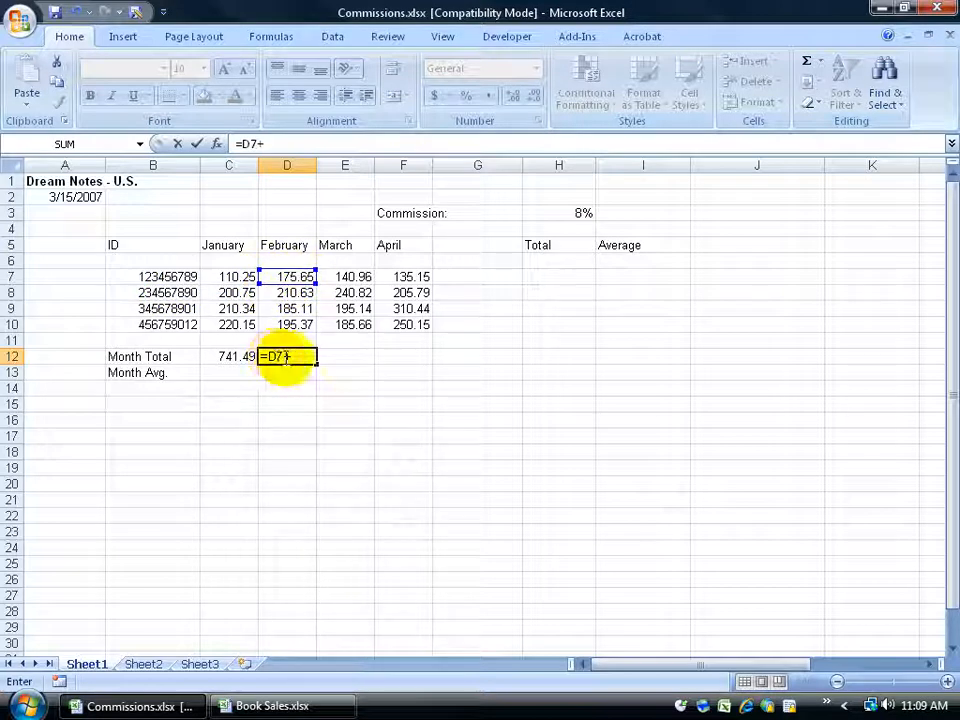
{"action": "type", "text": "d8+d"}
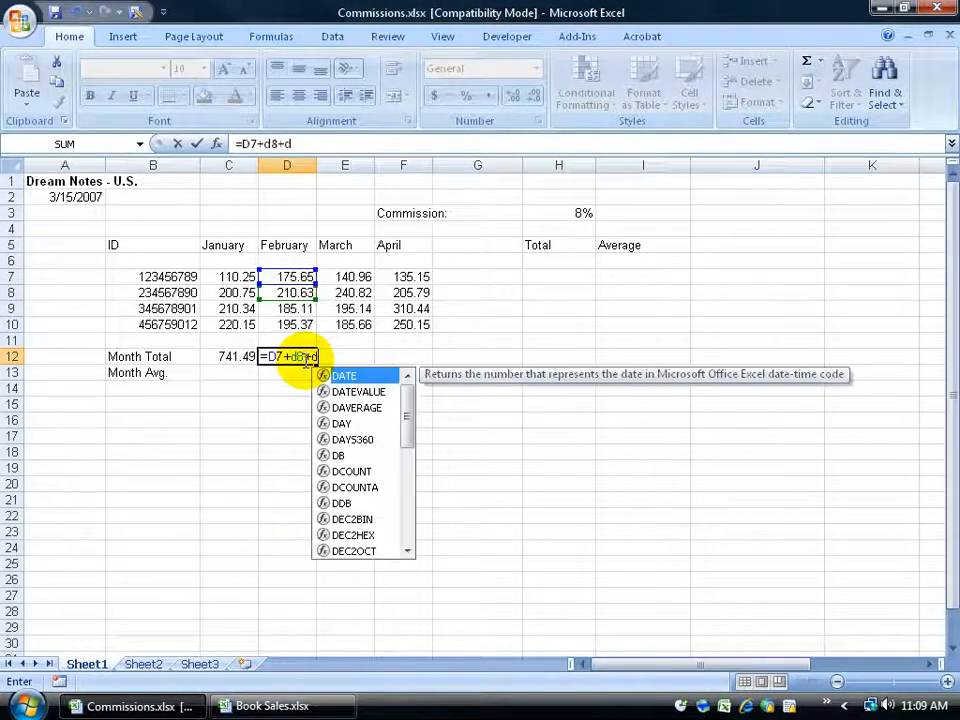
{"action": "type", "text": "9+d10"}
{"action": "key", "text": "Return"}
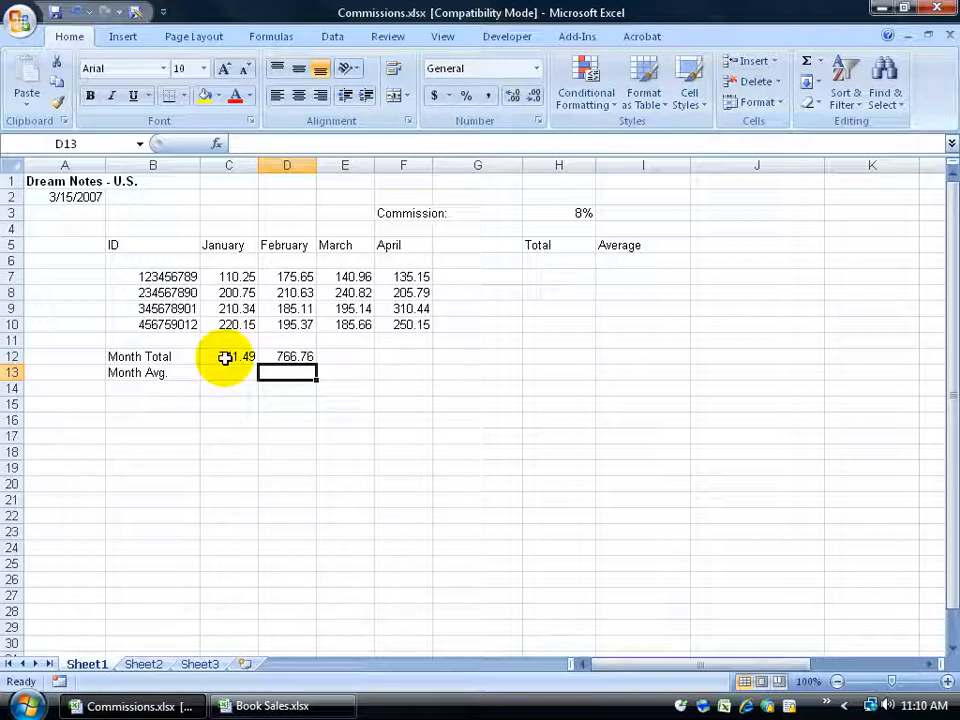
Fill the February total formula from D12 across to the March and April totals in E12:F12
{"action": "left_click", "coordinate": [339, 356]}
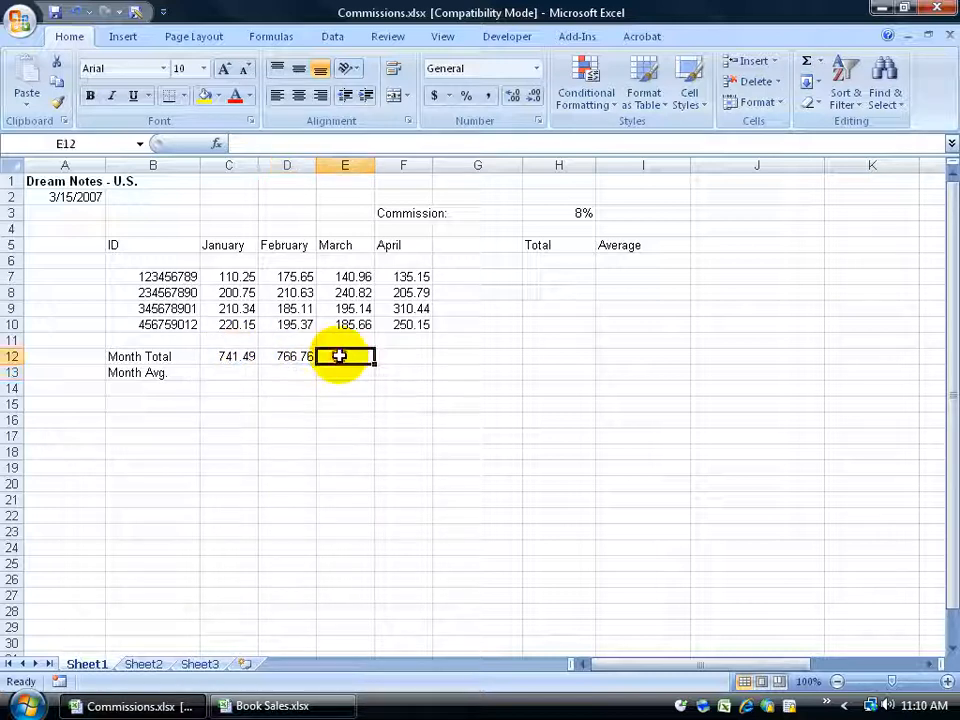
{"action": "left_click", "coordinate": [395, 356]}
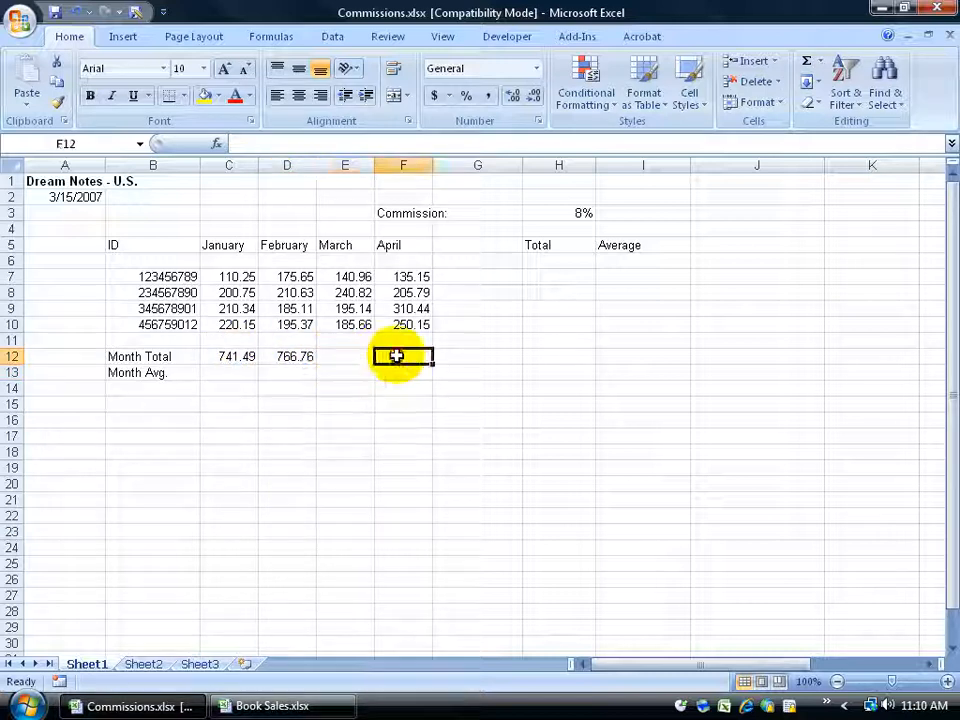
{"action": "left_click", "coordinate": [284, 356]}
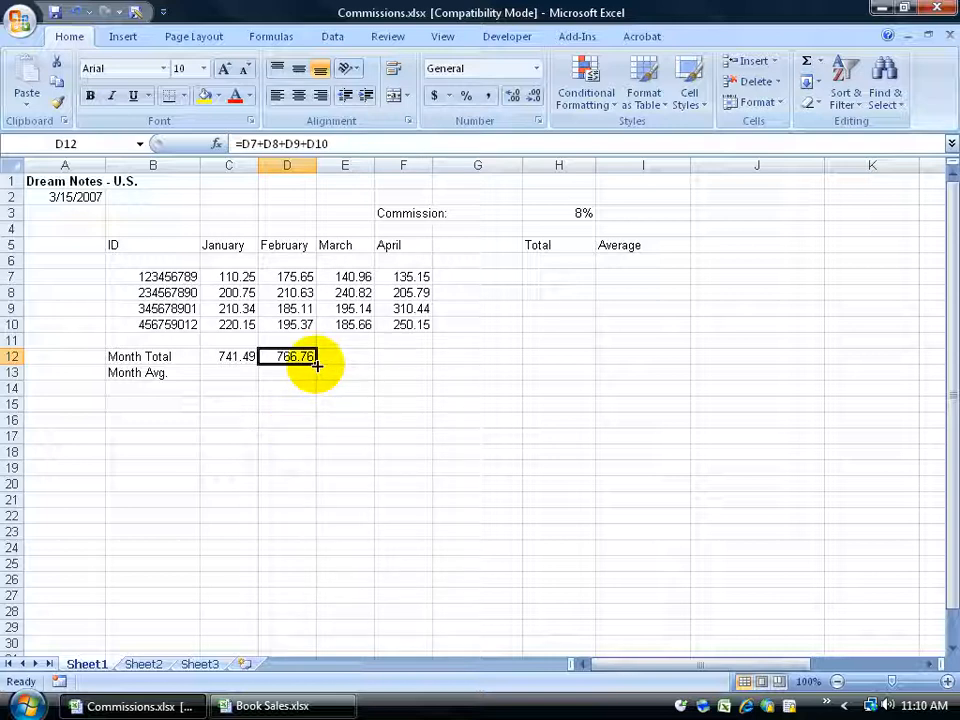
{"action": "left_click_drag", "start_coordinate": [317, 366], "coordinate": [420, 367]}
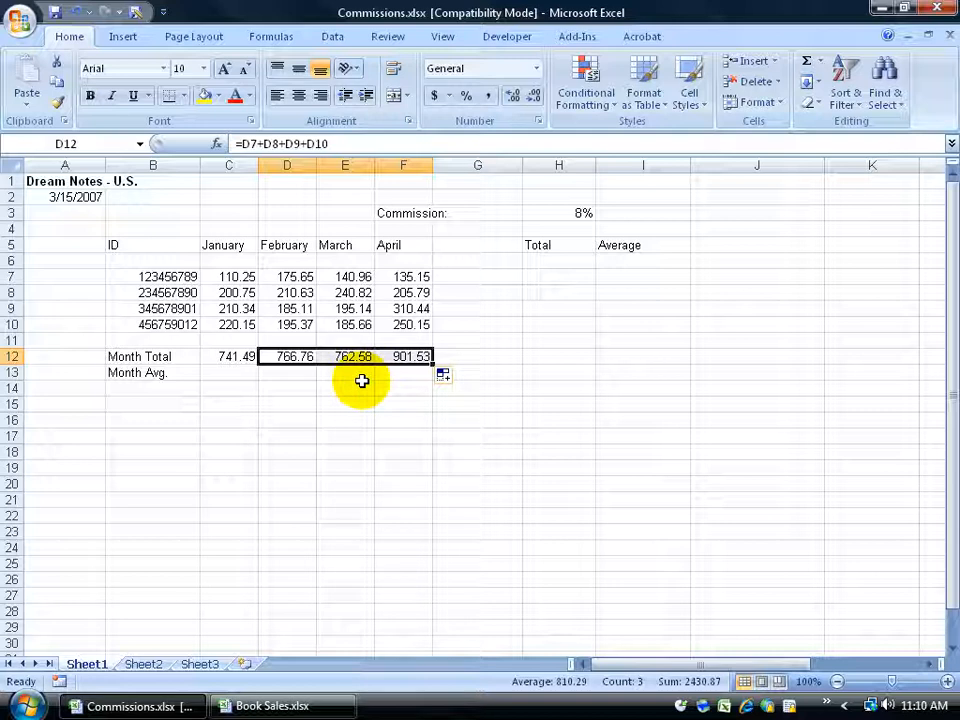
Compare the formulas in D12, E12 and F12 to see how the cell references adjust to each column
{"action": "left_click", "coordinate": [292, 356]}
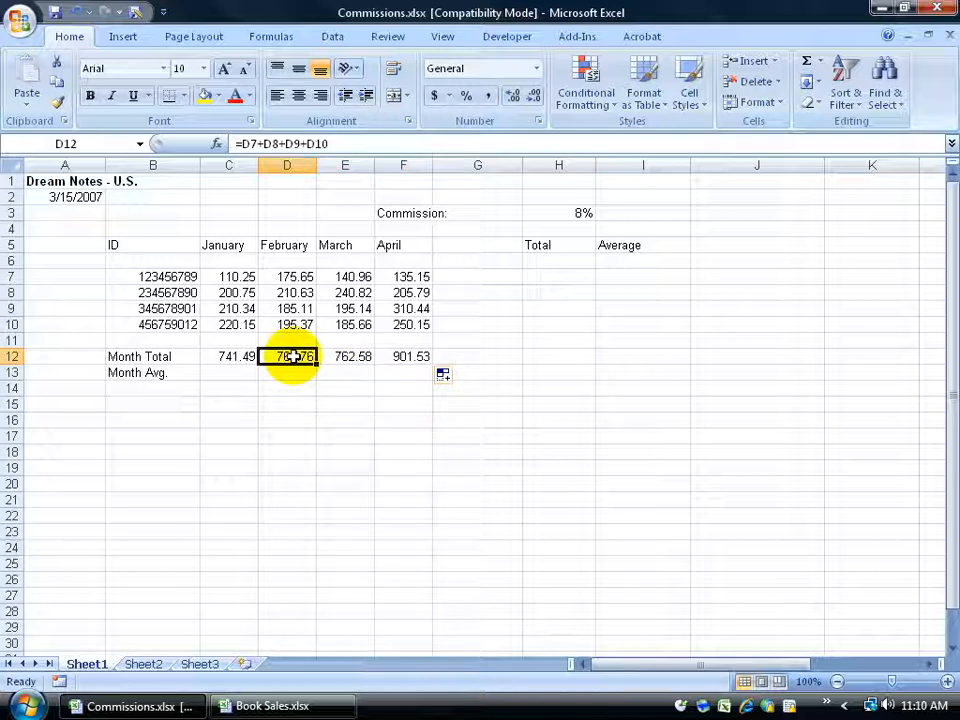
{"action": "left_click", "coordinate": [343, 356]}
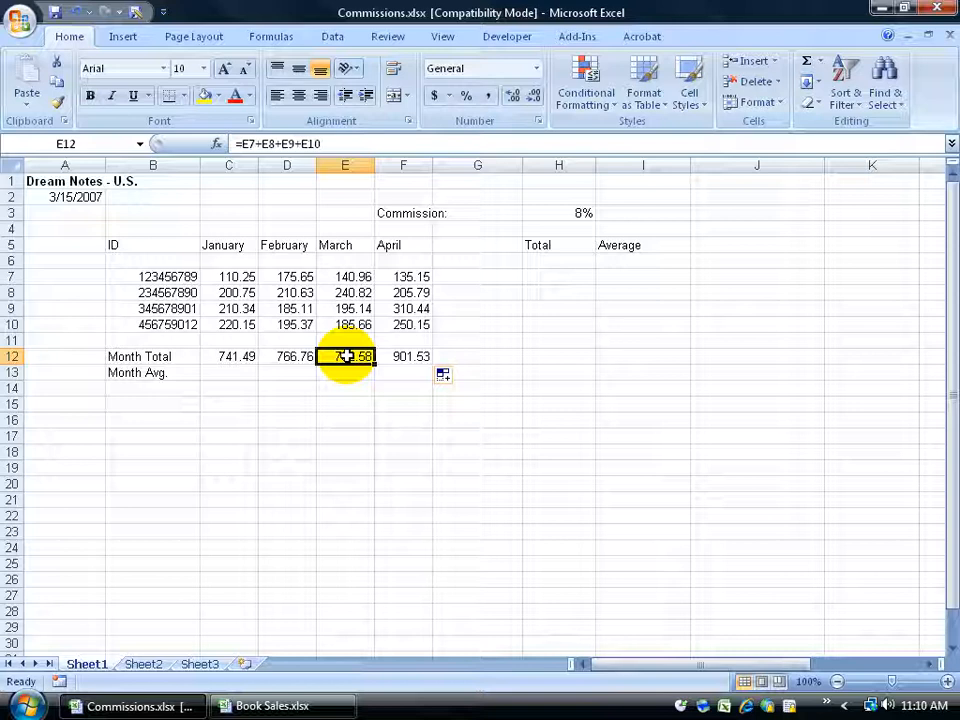
{"action": "left_click", "coordinate": [300, 356]}
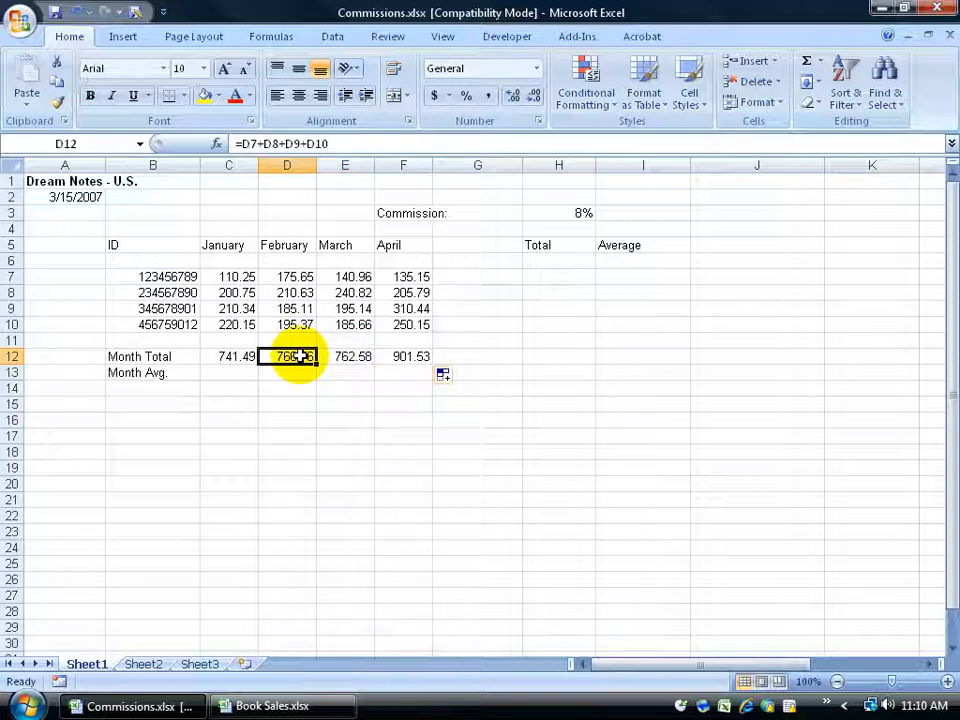
{"action": "left_click", "coordinate": [350, 358]}
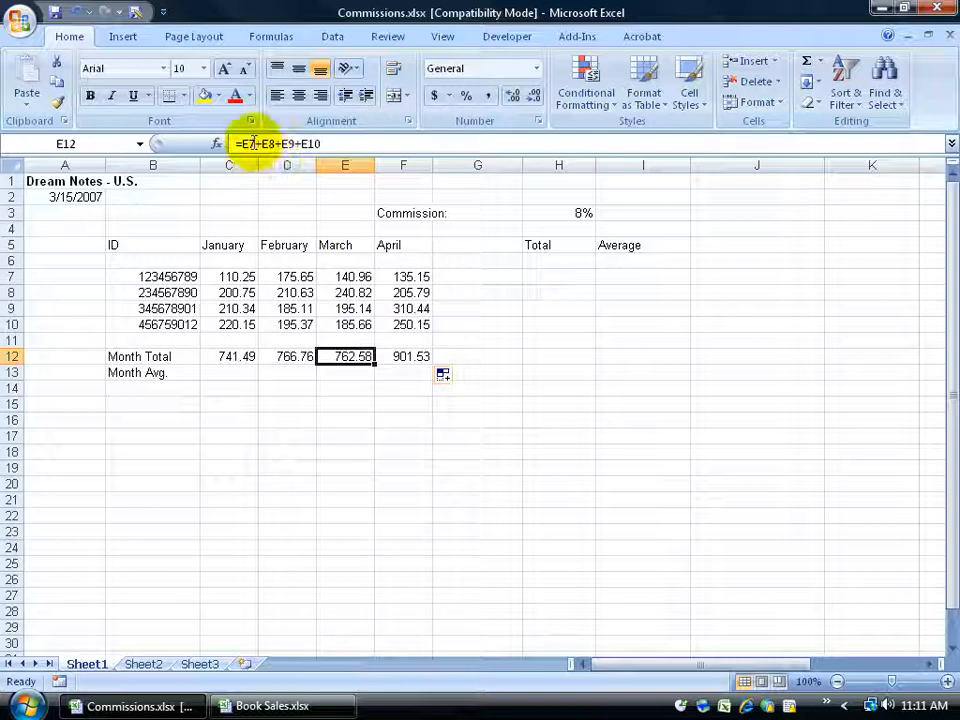
{"action": "left_click", "coordinate": [346, 165]}
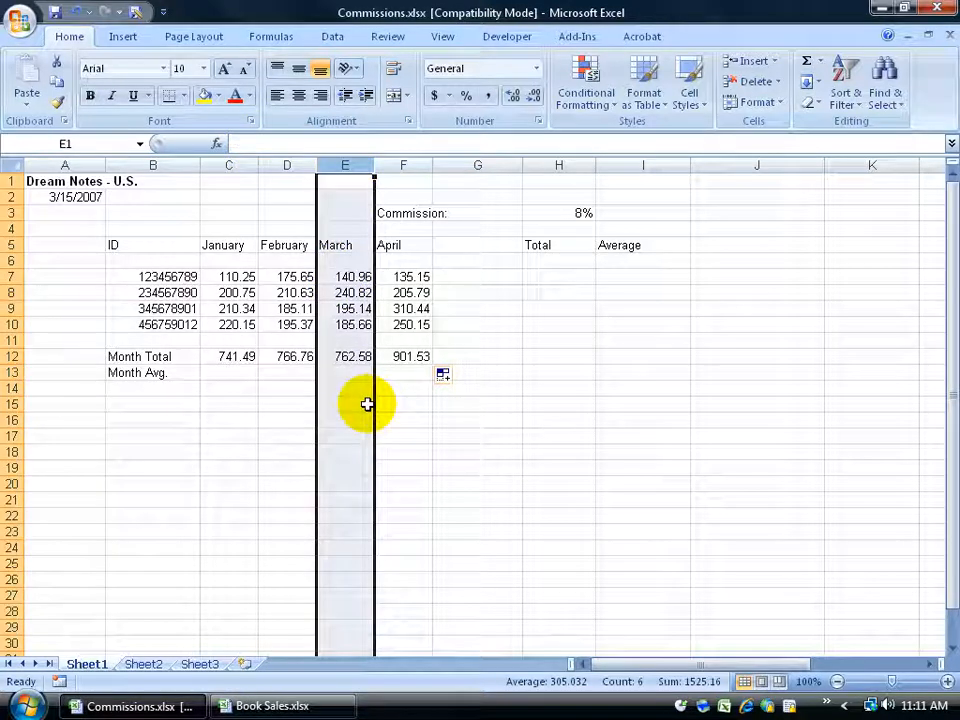
{"action": "left_click", "coordinate": [352, 359]}
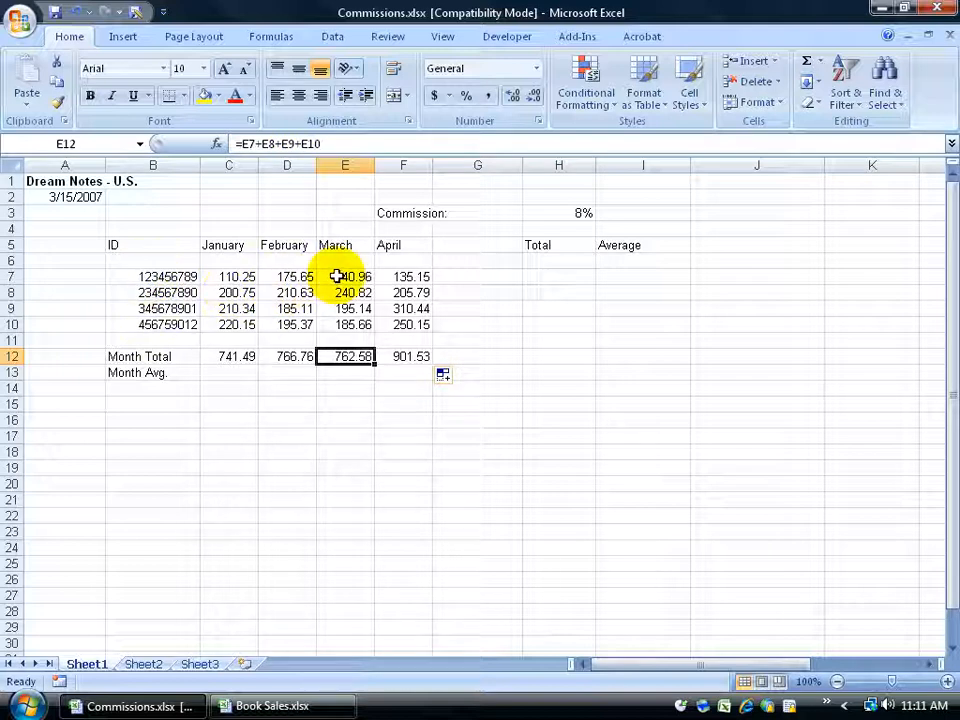
{"action": "left_click", "coordinate": [397, 356]}
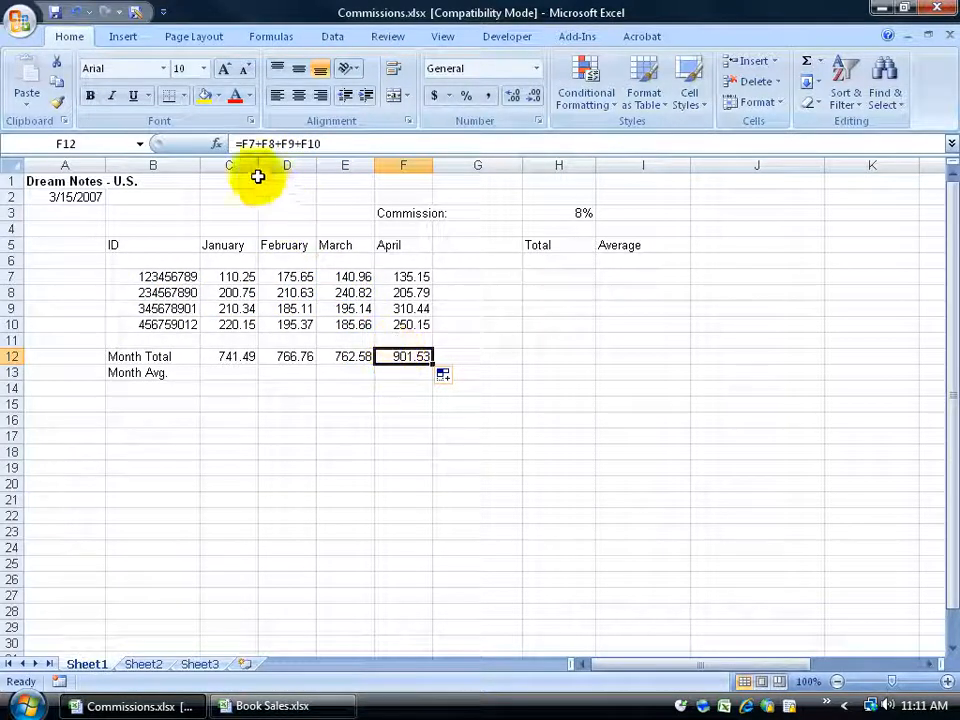
Undo the formula fill into E12:F12
{"action": "left_click", "coordinate": [297, 360]}
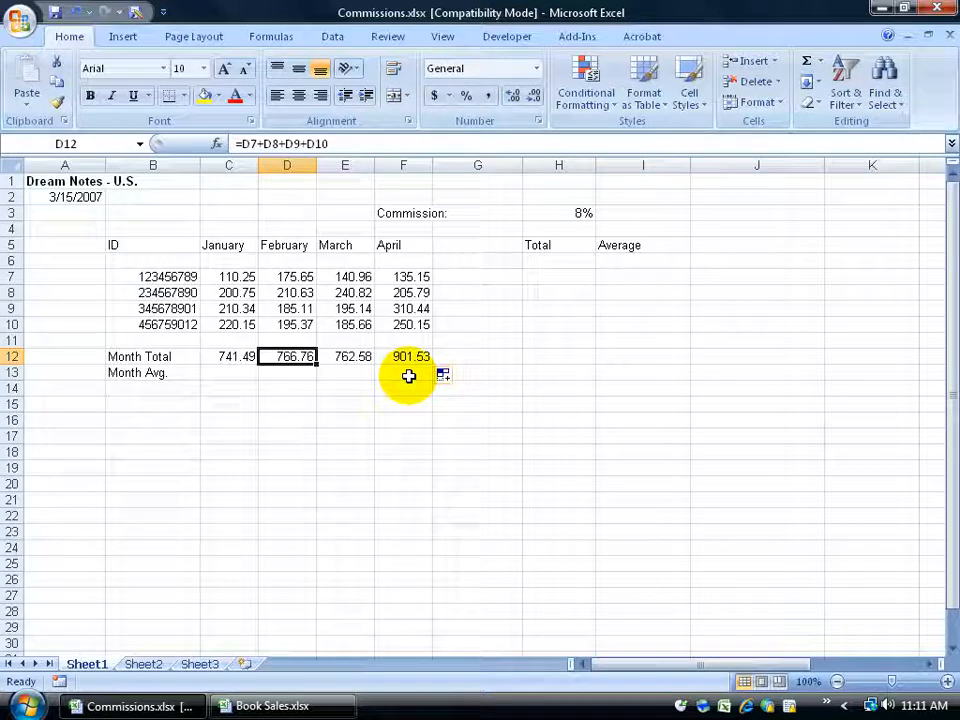
{"action": "left_click", "coordinate": [78, 14]}
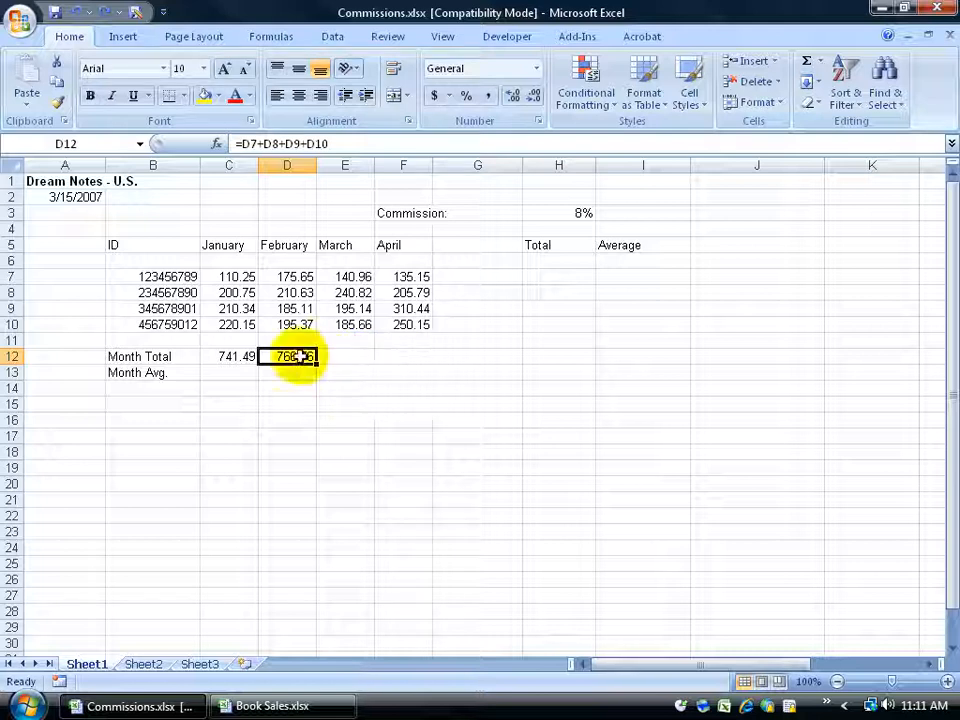
{"action": "left_click", "coordinate": [245, 359]}
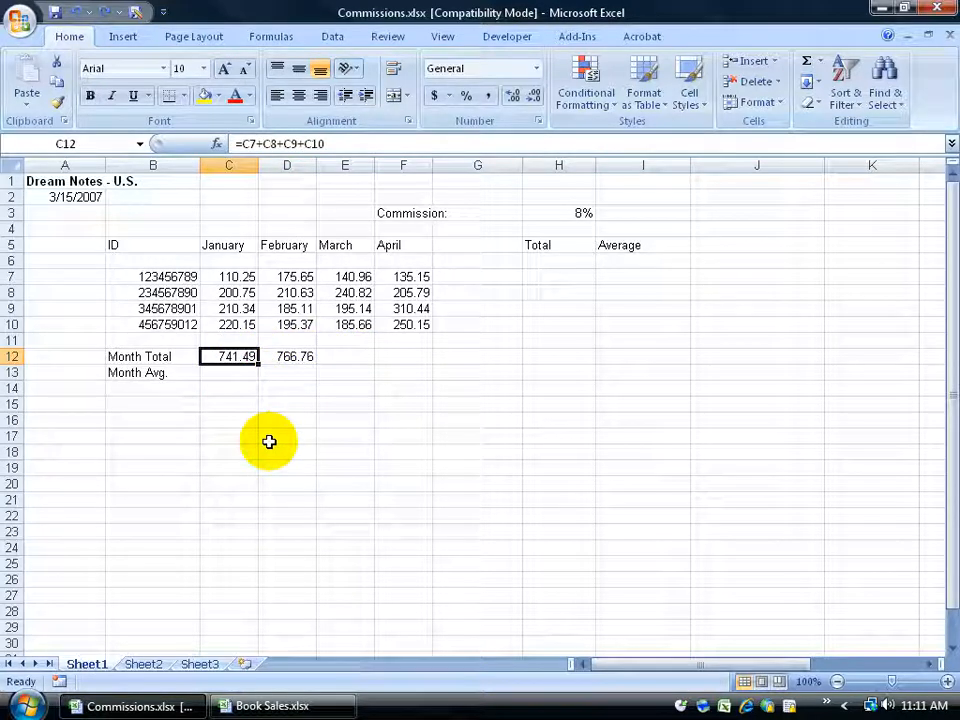
{"action": "left_click", "coordinate": [341, 357]}
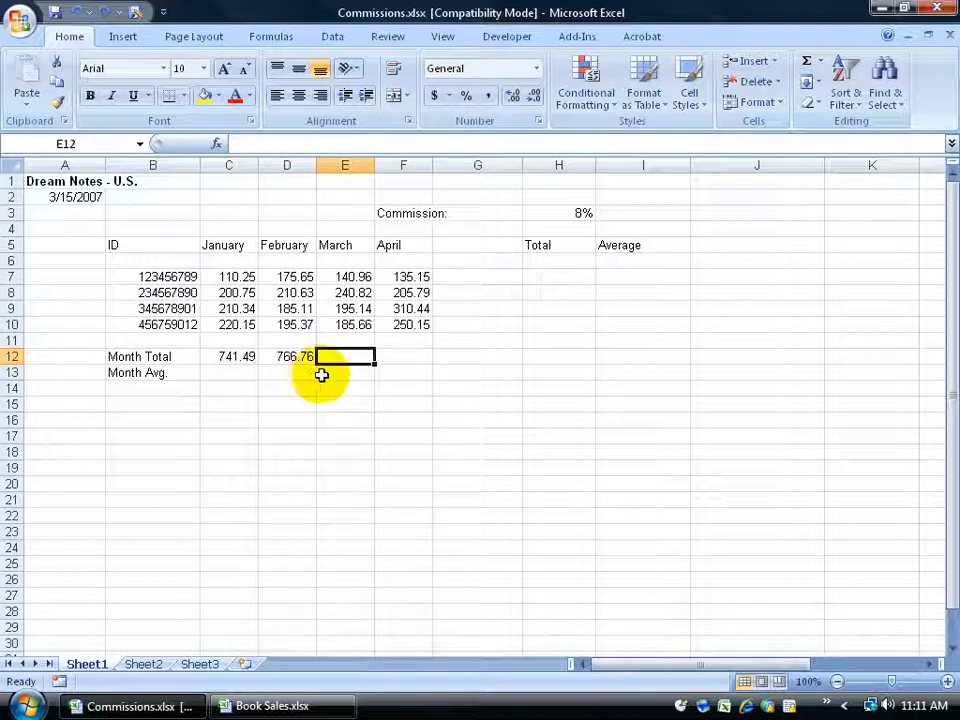
Copy the January total formula from C12 and paste it into the April total cell F12
{"action": "left_click", "coordinate": [243, 360]}
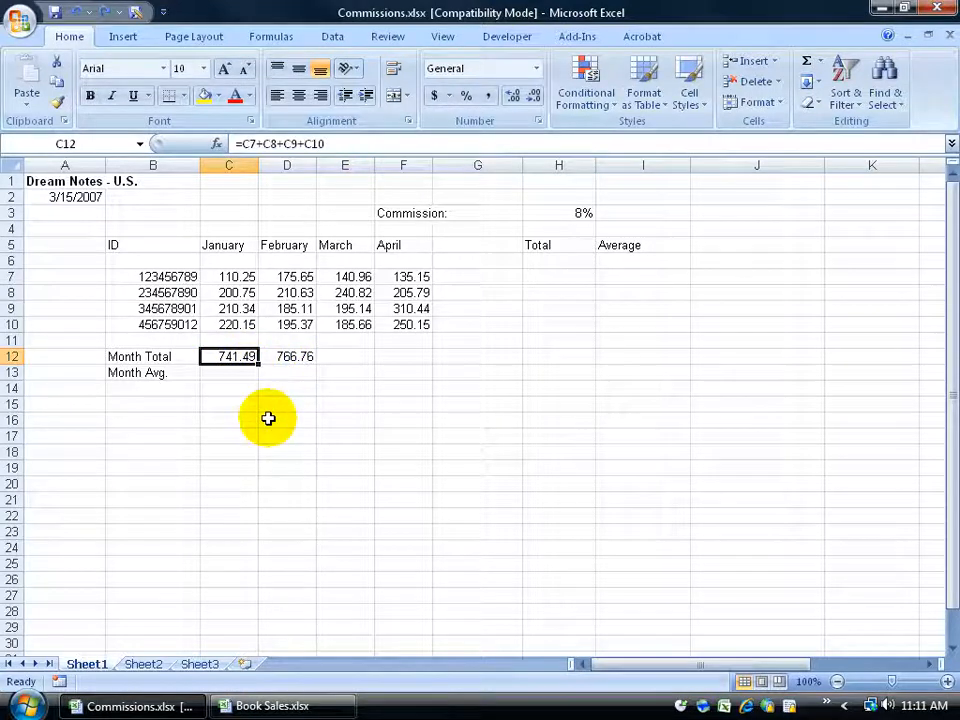
{"action": "left_click", "coordinate": [57, 84]}
{"action": "left_click", "coordinate": [392, 358]}
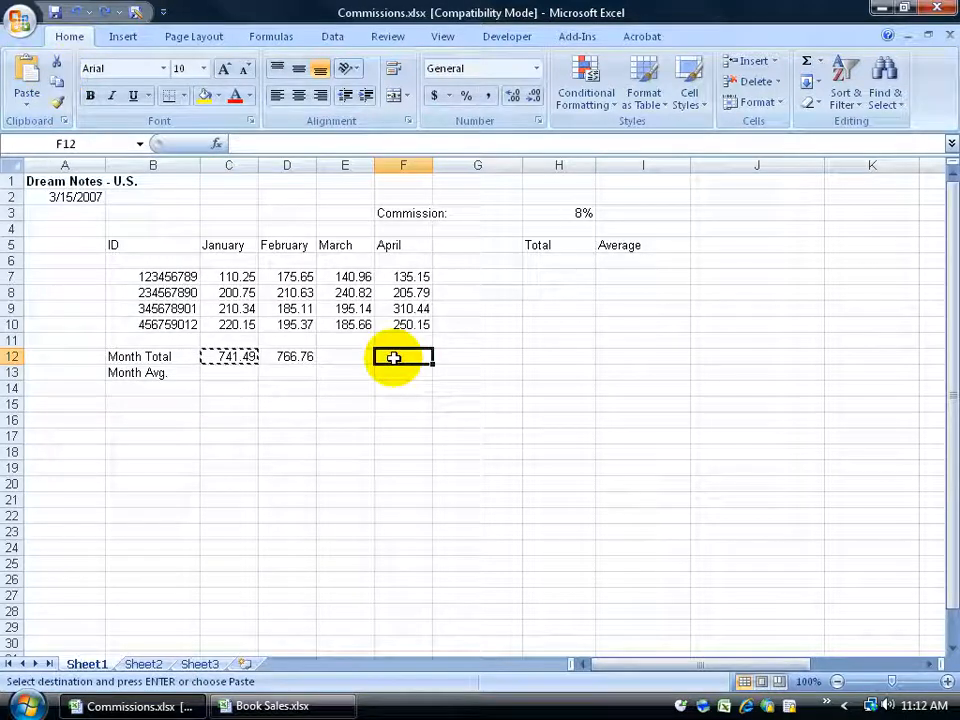
{"action": "right_click", "coordinate": [394, 358]}
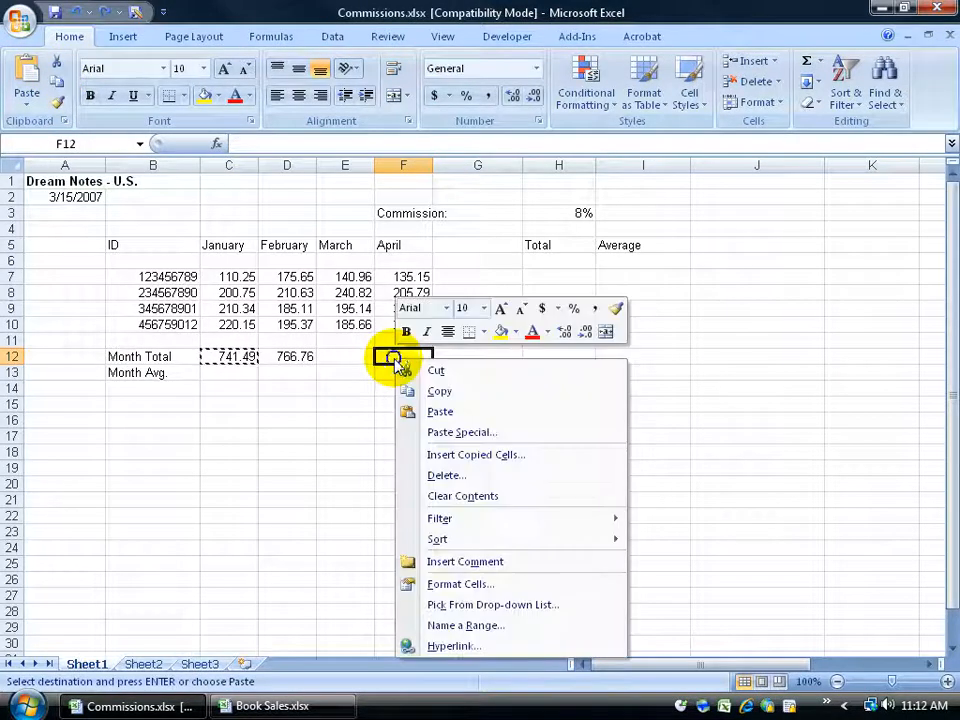
{"action": "left_click", "coordinate": [432, 413]}
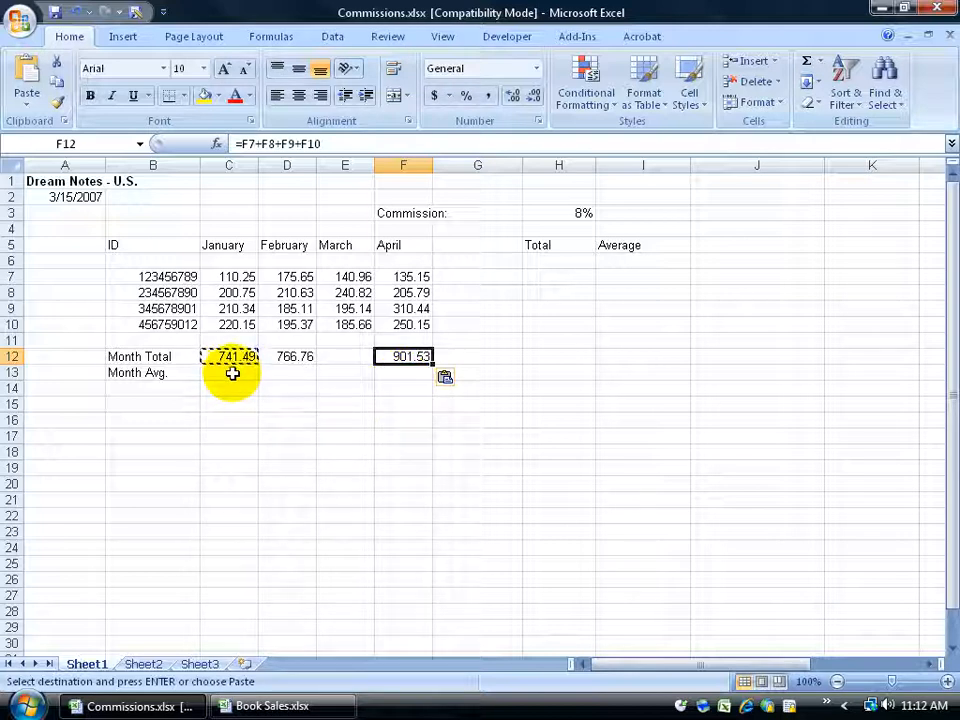
Switch the pasted total in F12 to Values Only and undo the paste
{"action": "left_click", "coordinate": [446, 378]}
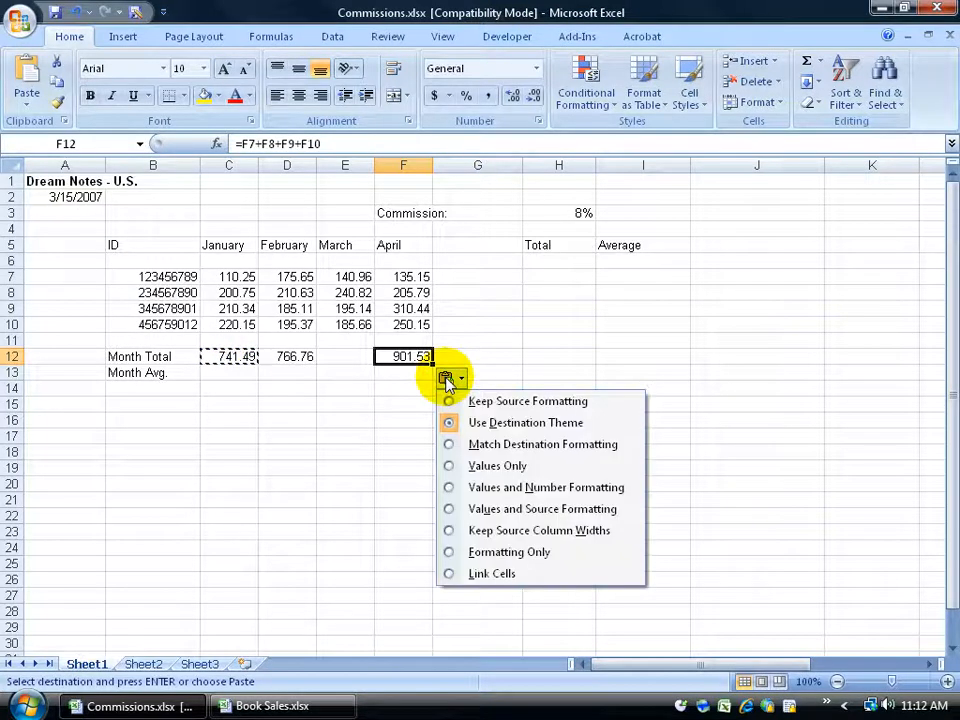
{"action": "left_click", "coordinate": [465, 465]}
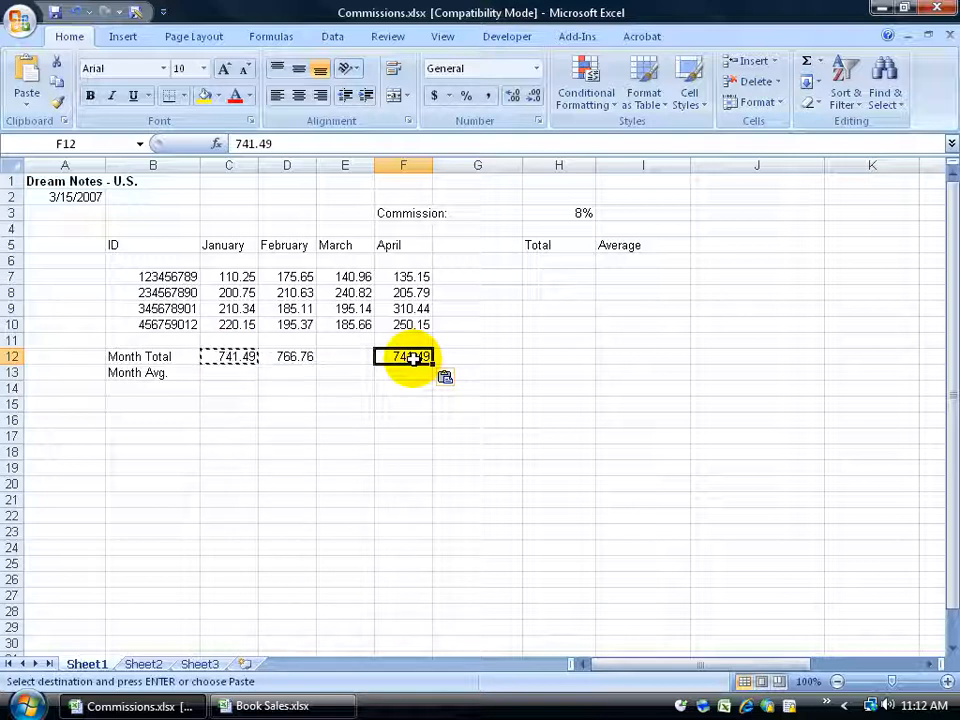
{"action": "left_click", "coordinate": [76, 13]}
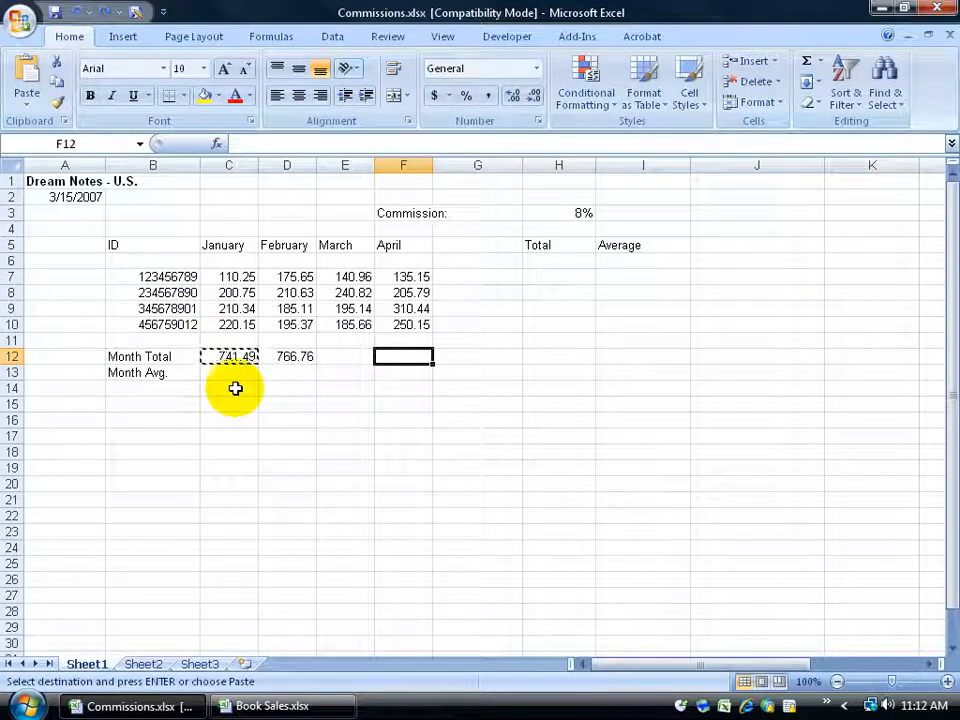
Fill the February total formula from D12 across E12:F12, and undo the fill
{"action": "key", "text": "Escape"}
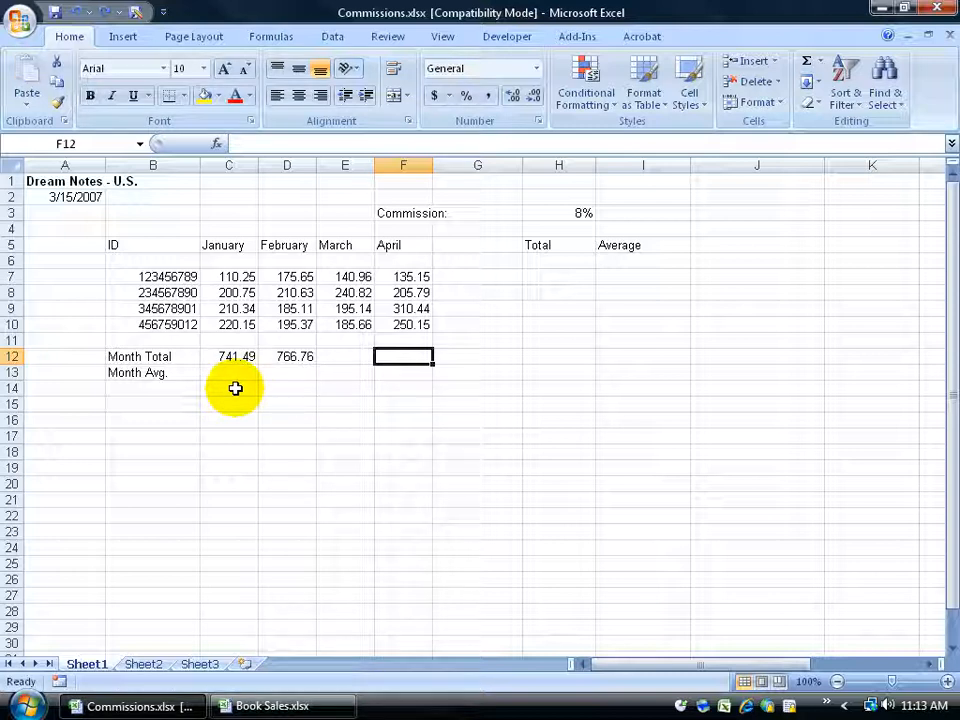
{"action": "left_click", "coordinate": [300, 358]}
{"action": "left_click_drag", "start_coordinate": [316, 364], "coordinate": [429, 368]}
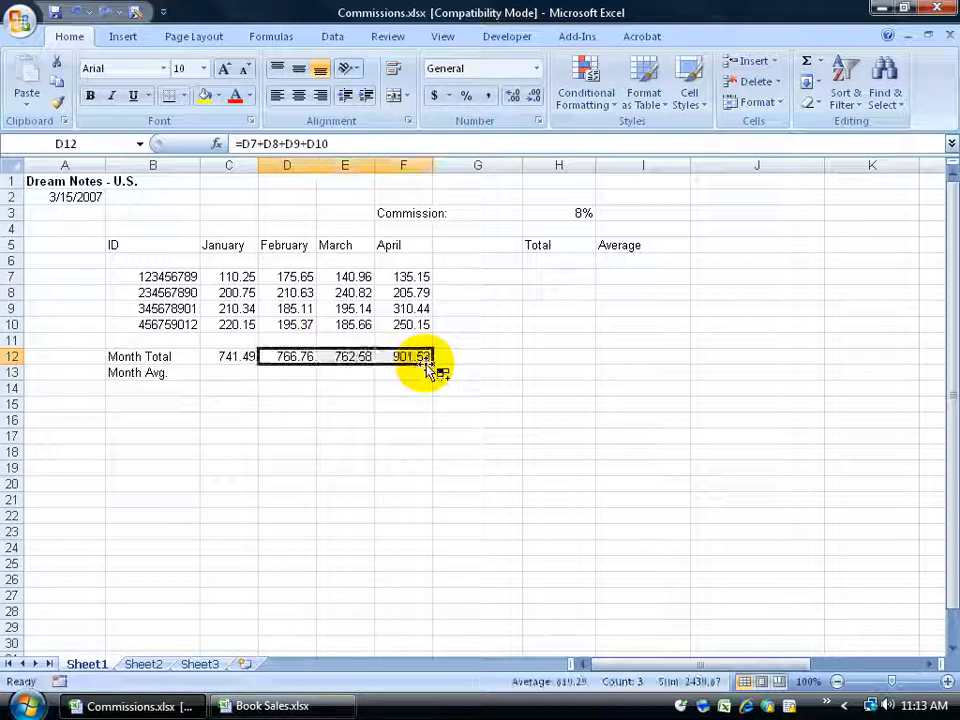
{"action": "left_click", "coordinate": [311, 372]}
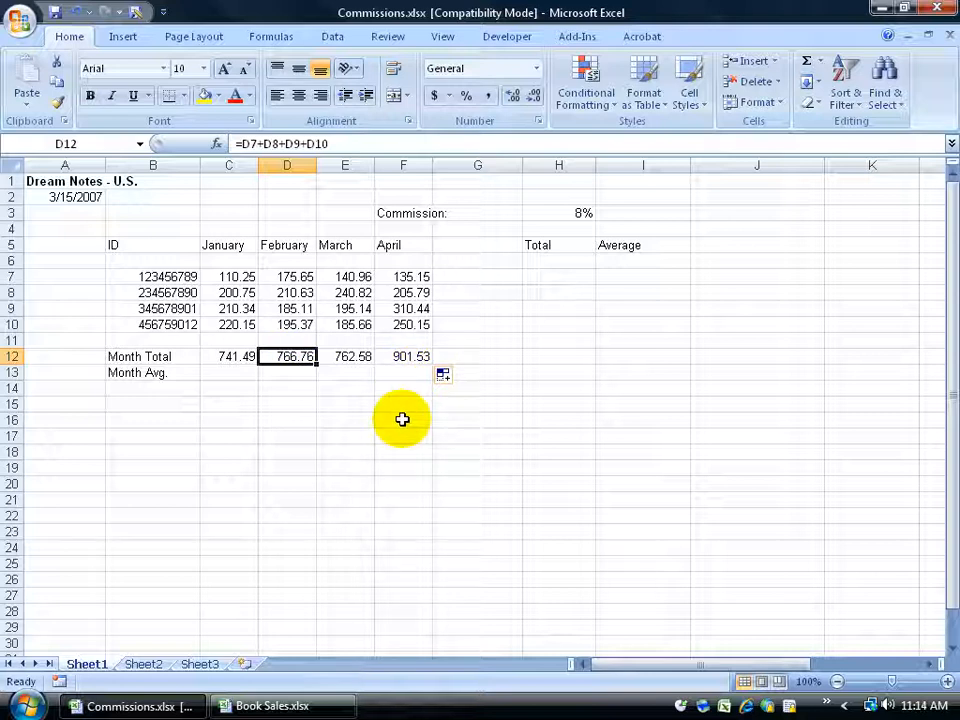
{"action": "left_click", "coordinate": [76, 11]}
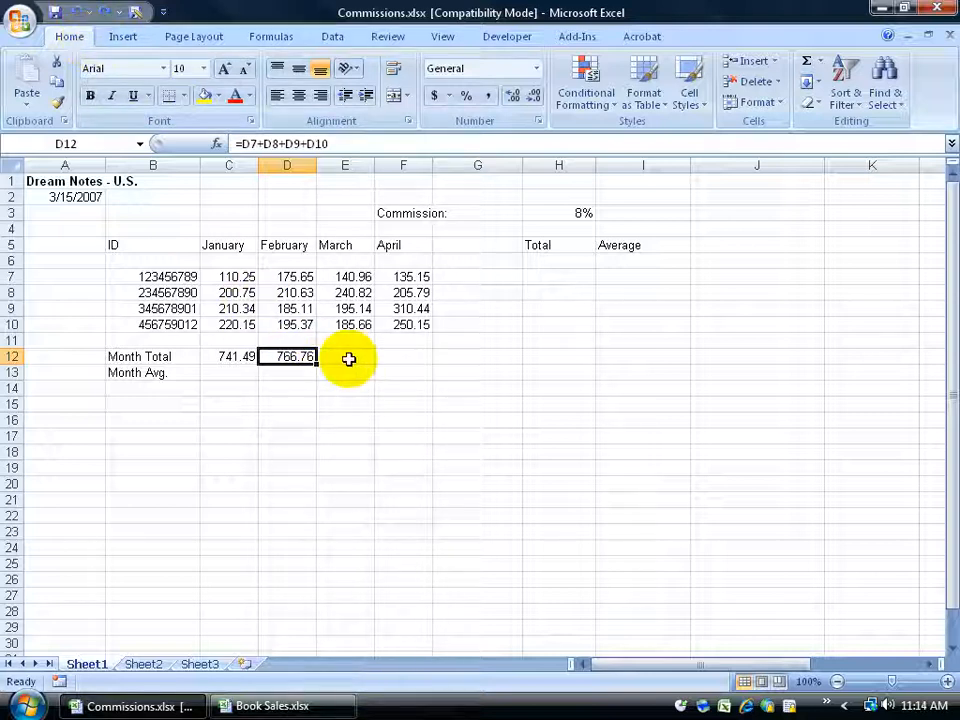
Calculate the March total in E12 with =E7+E8+E9+E10 and fill the formula into the April total cell F12
{"action": "left_click", "coordinate": [347, 357]}
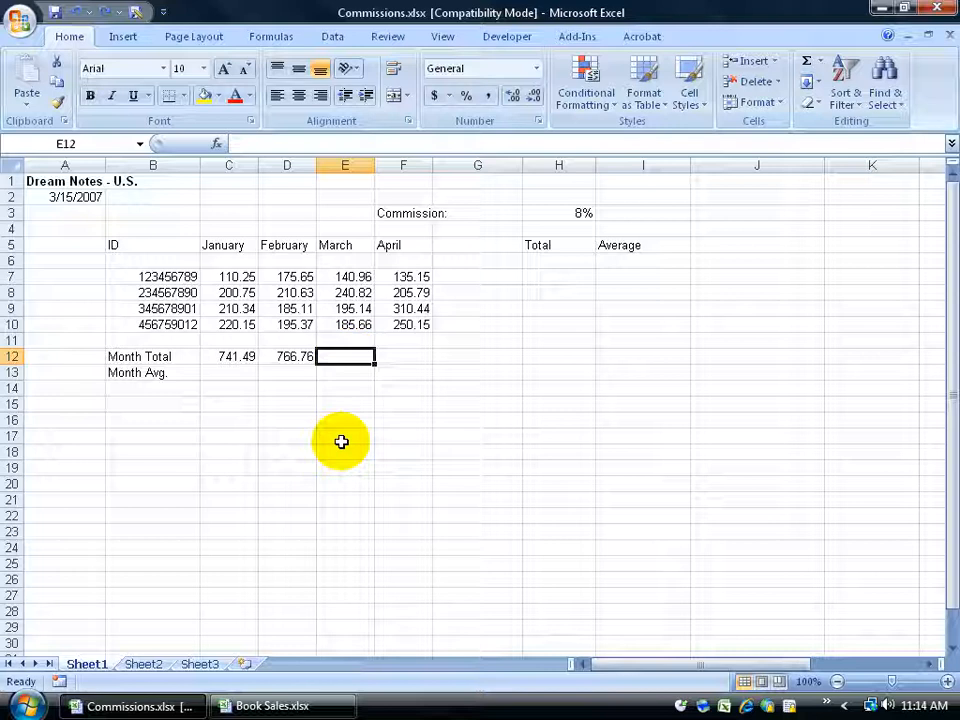
{"action": "type", "text": "="}
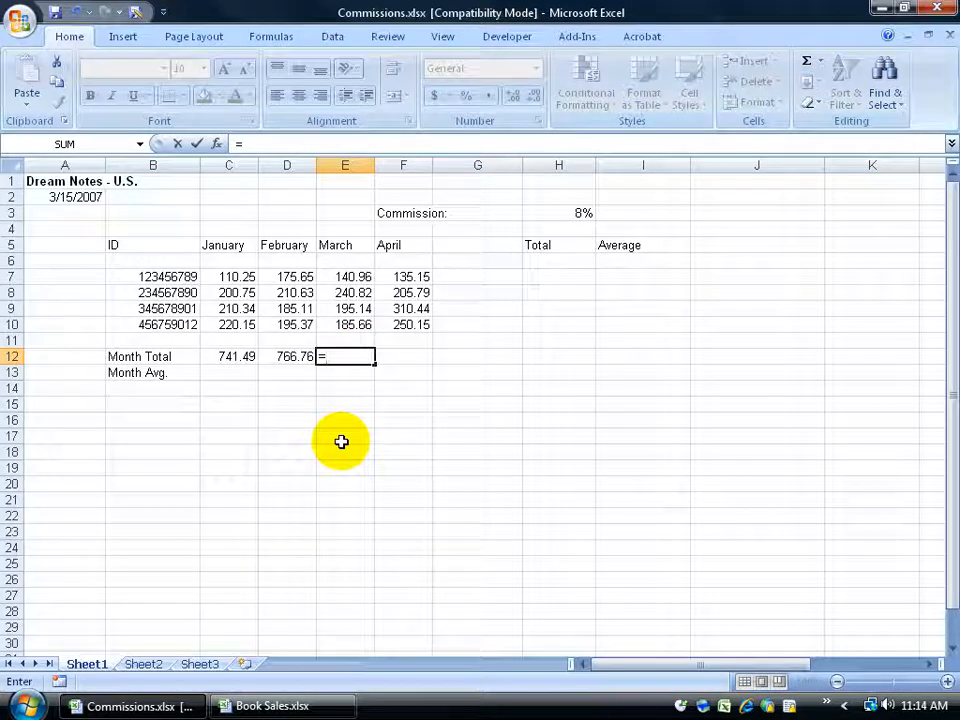
{"action": "left_click", "coordinate": [362, 277]}
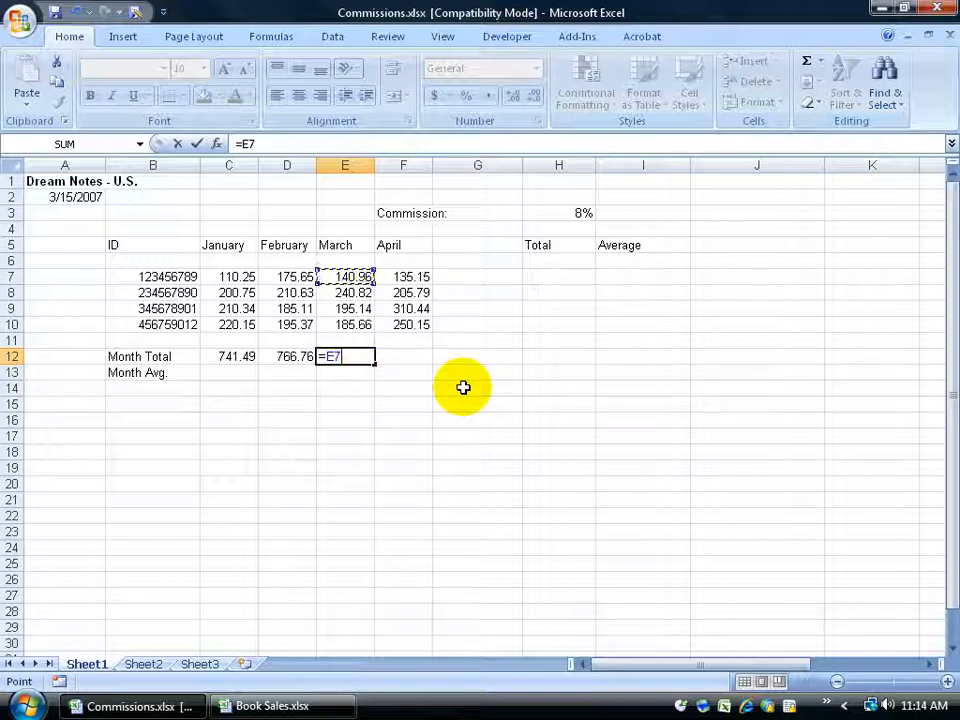
{"action": "type", "text": "+"}
{"action": "left_click", "coordinate": [350, 292]}
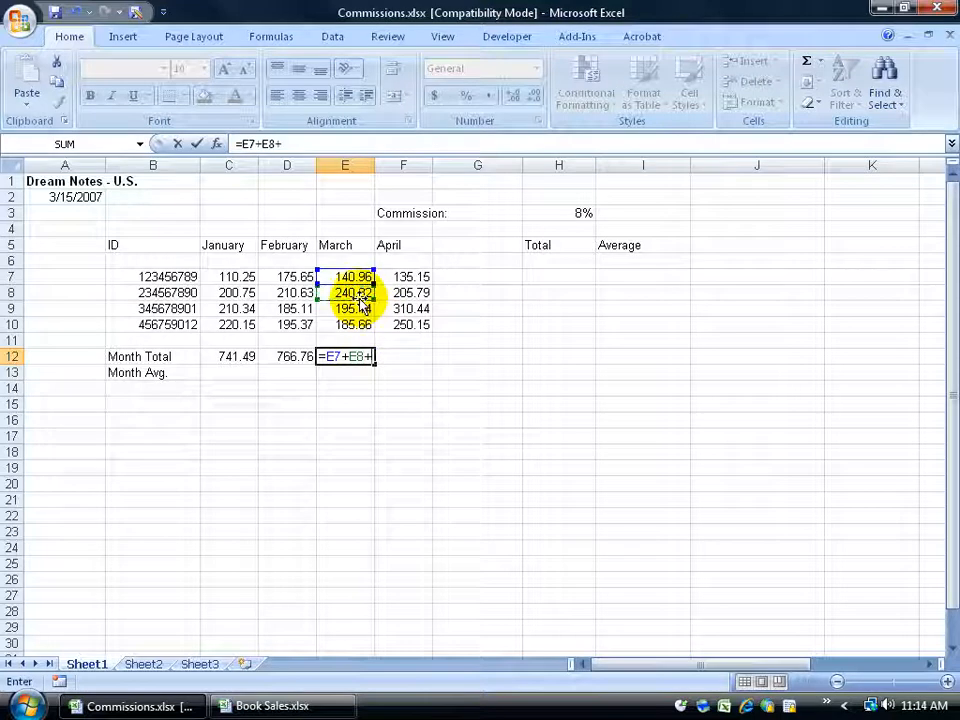
{"action": "type", "text": "+"}
{"action": "left_click", "coordinate": [358, 309]}
{"action": "type", "text": "+"}
{"action": "left_click", "coordinate": [362, 325]}
{"action": "key", "text": "Return"}
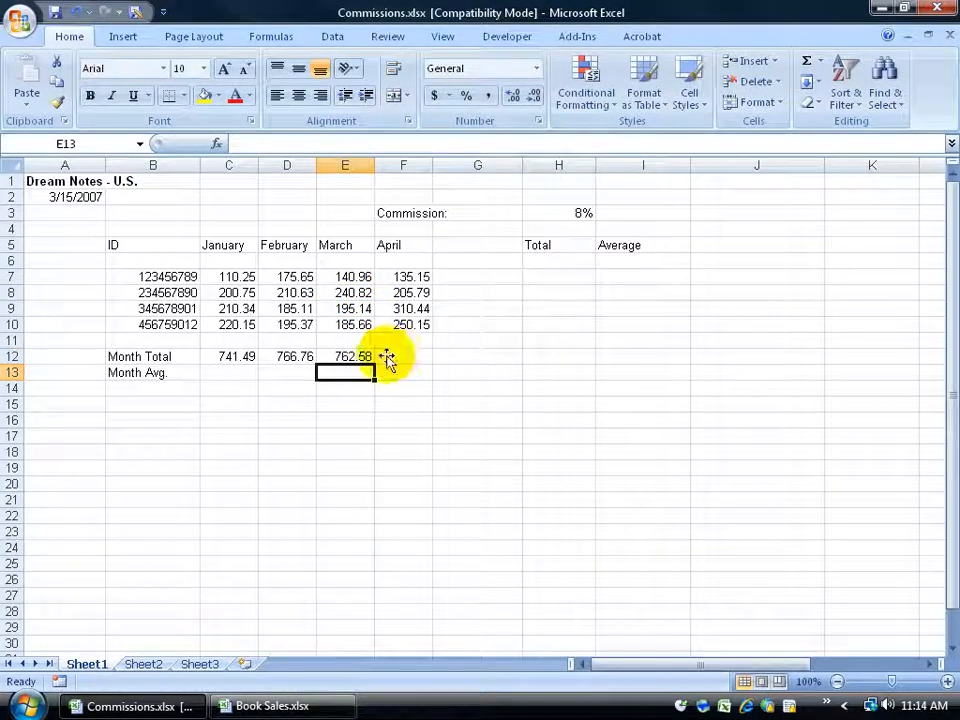
{"action": "left_click", "coordinate": [354, 360]}
{"action": "left_click_drag", "start_coordinate": [374, 366], "coordinate": [426, 364]}
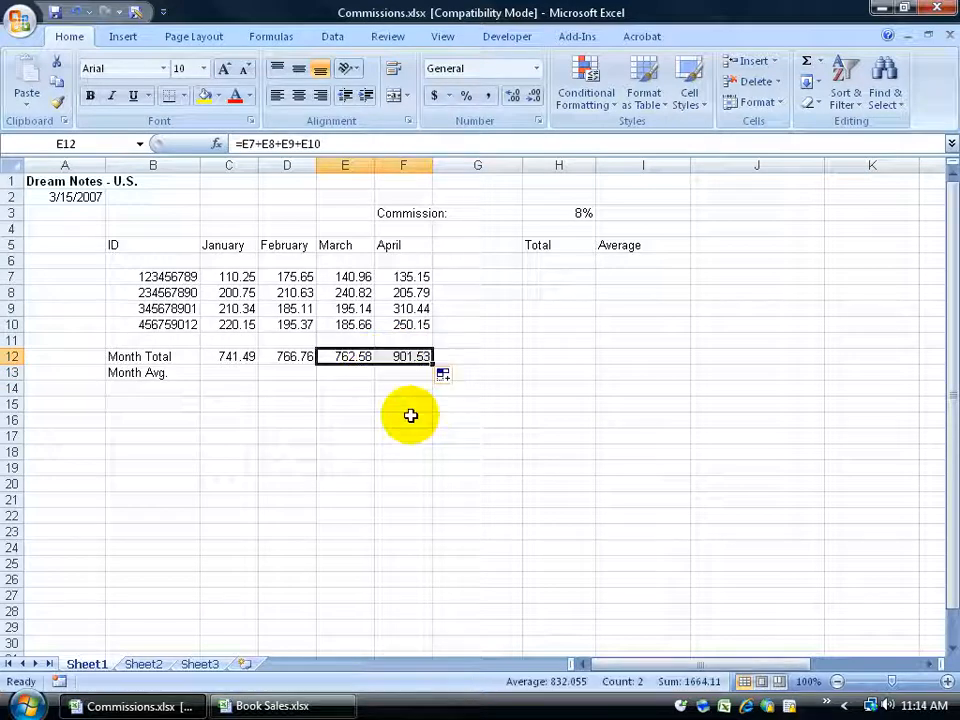
Examine the average of the January amounts in C7:C10 and the January total in C12 as the basis for the month average
{"action": "left_click", "coordinate": [231, 374]}
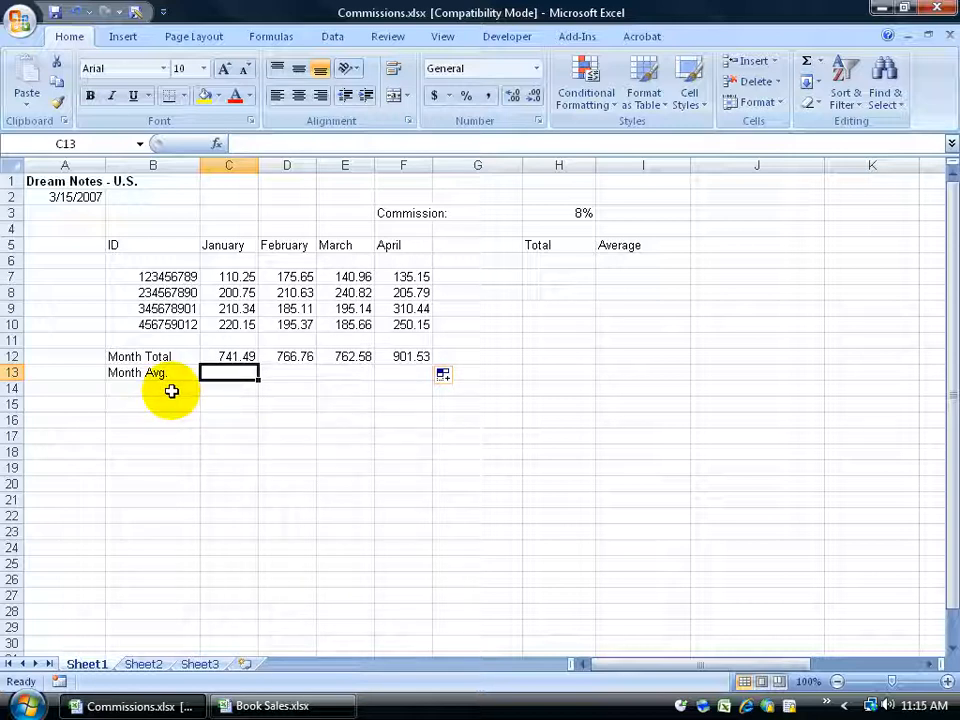
{"action": "left_click", "coordinate": [243, 280]}
{"action": "left_click_drag", "start_coordinate": [243, 280], "coordinate": [242, 330]}
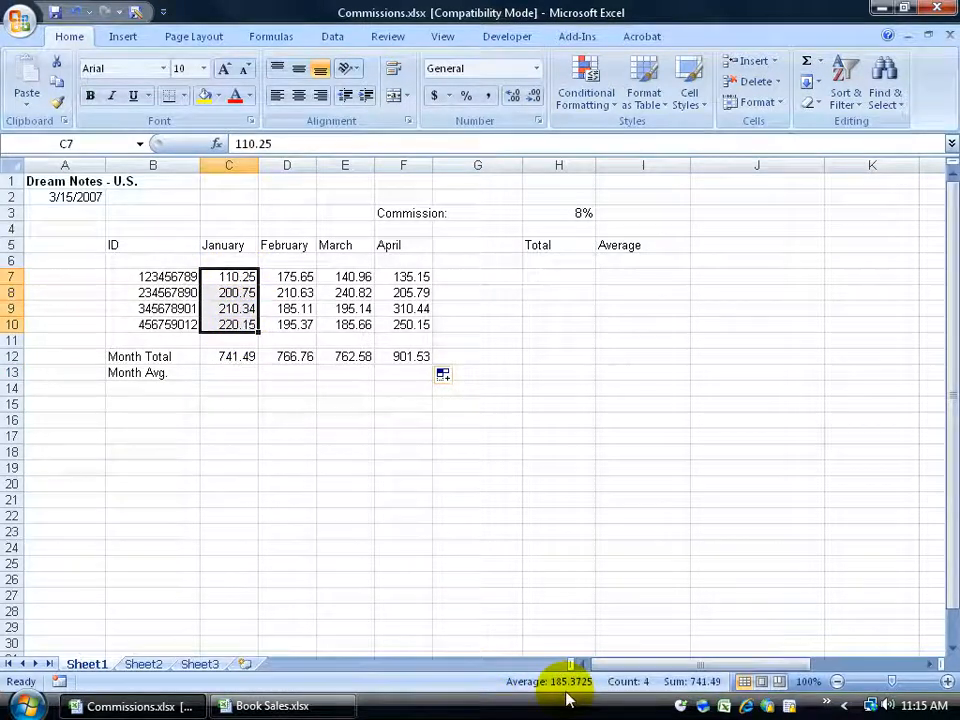
{"action": "left_click", "coordinate": [229, 373]}
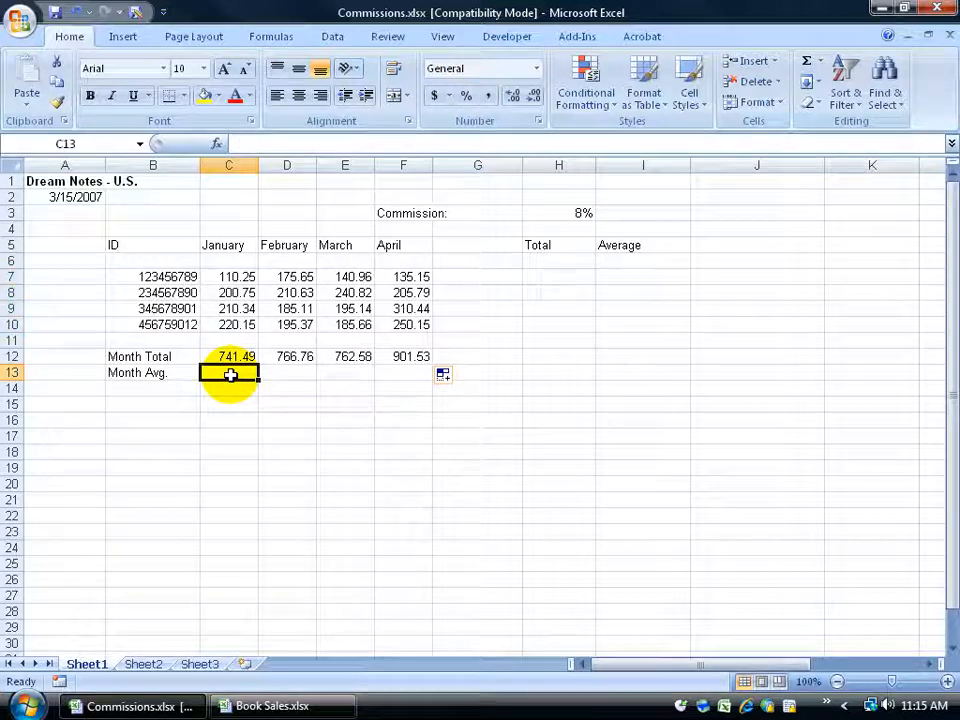
{"action": "left_click_drag", "start_coordinate": [236, 276], "coordinate": [243, 324]}
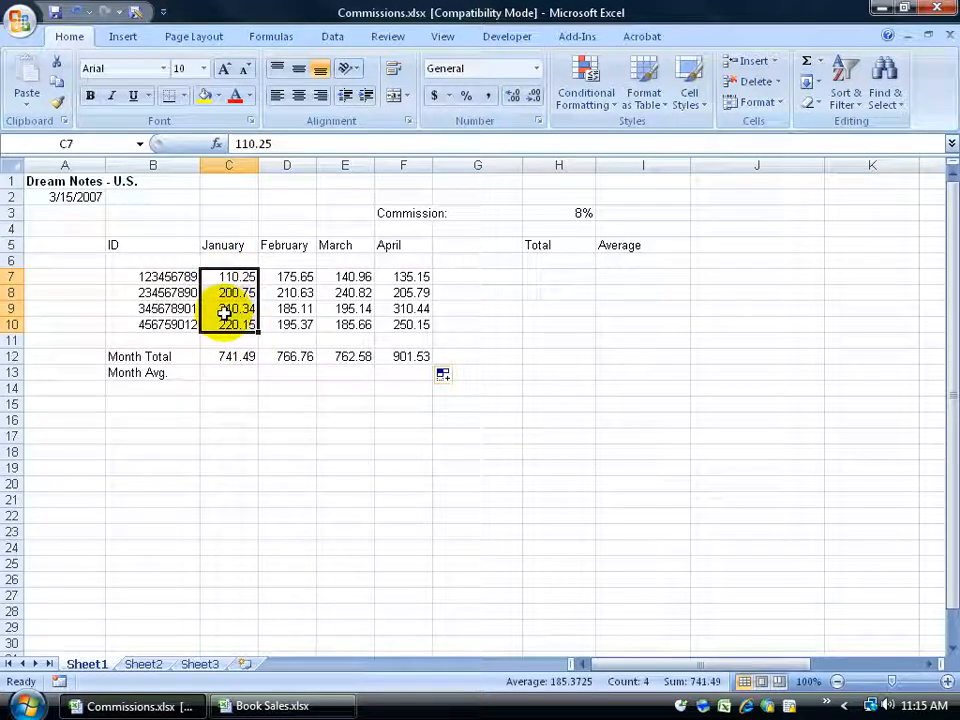
{"action": "left_click", "coordinate": [231, 372]}
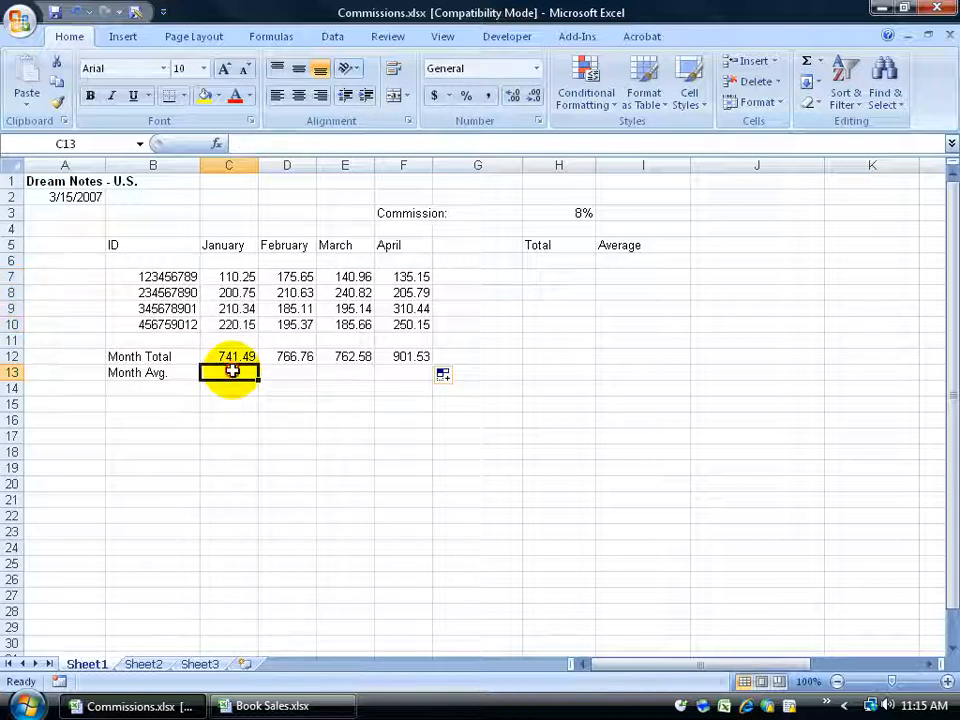
{"action": "left_click_drag", "start_coordinate": [232, 277], "coordinate": [241, 320]}
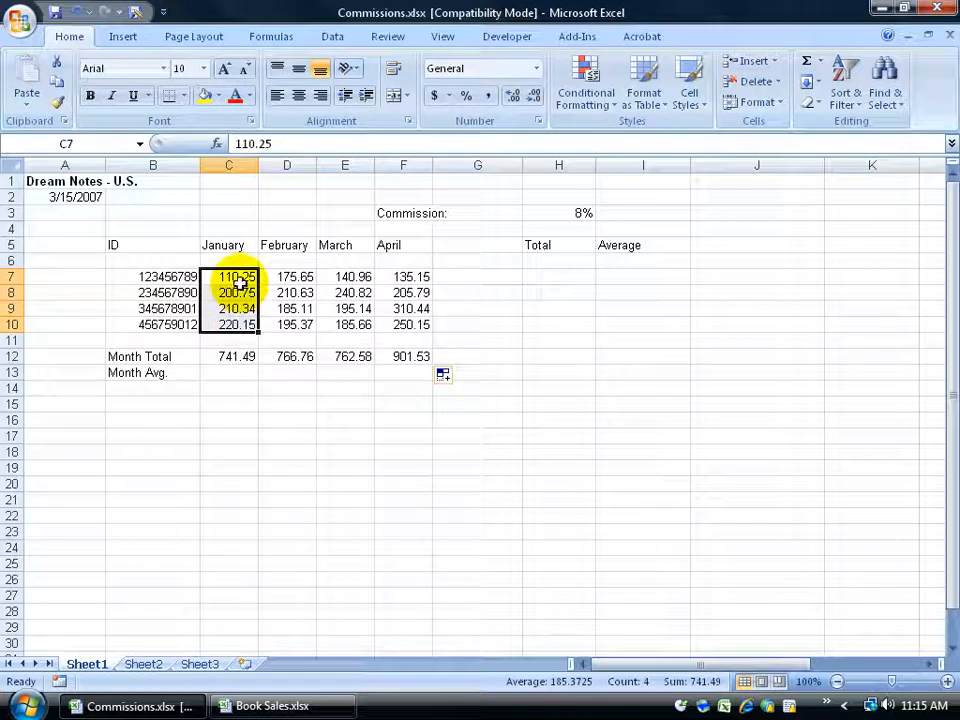
{"action": "left_click", "coordinate": [231, 354]}
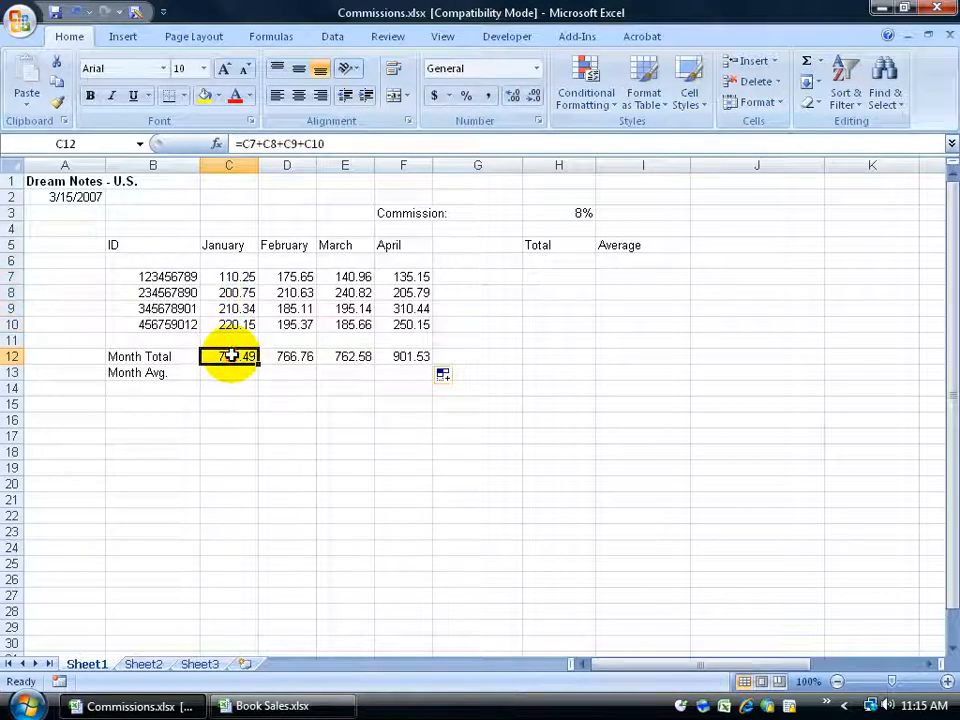
{"action": "left_click", "coordinate": [230, 372]}
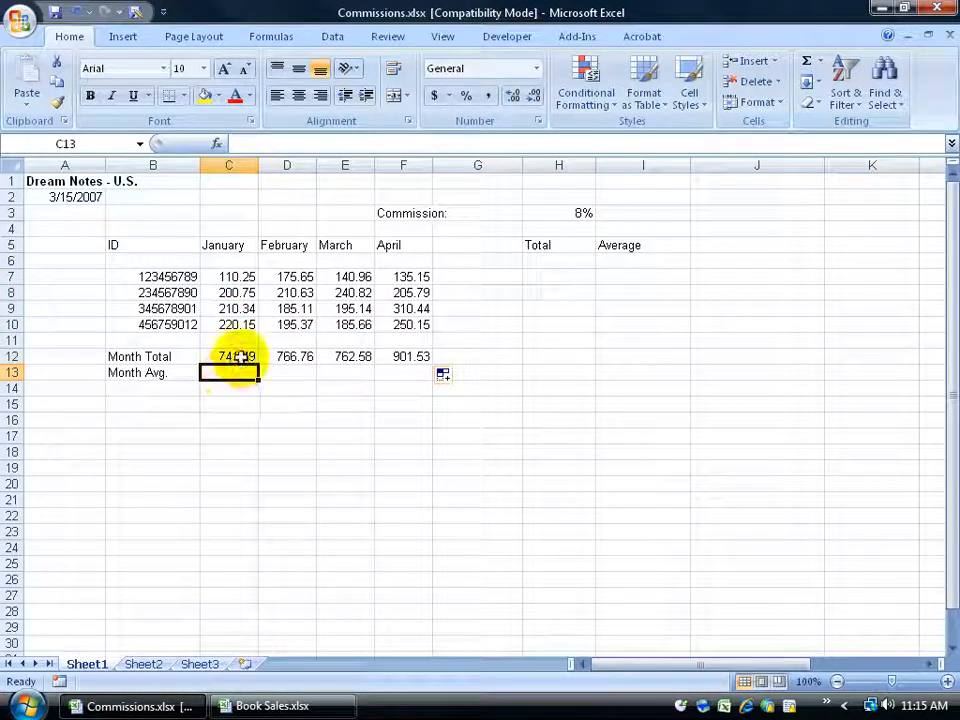
{"action": "left_click", "coordinate": [240, 357]}
Calculate the January average in C13 with =C12/4 and check it against the average of C7:C10
{"action": "left_click", "coordinate": [230, 372]}
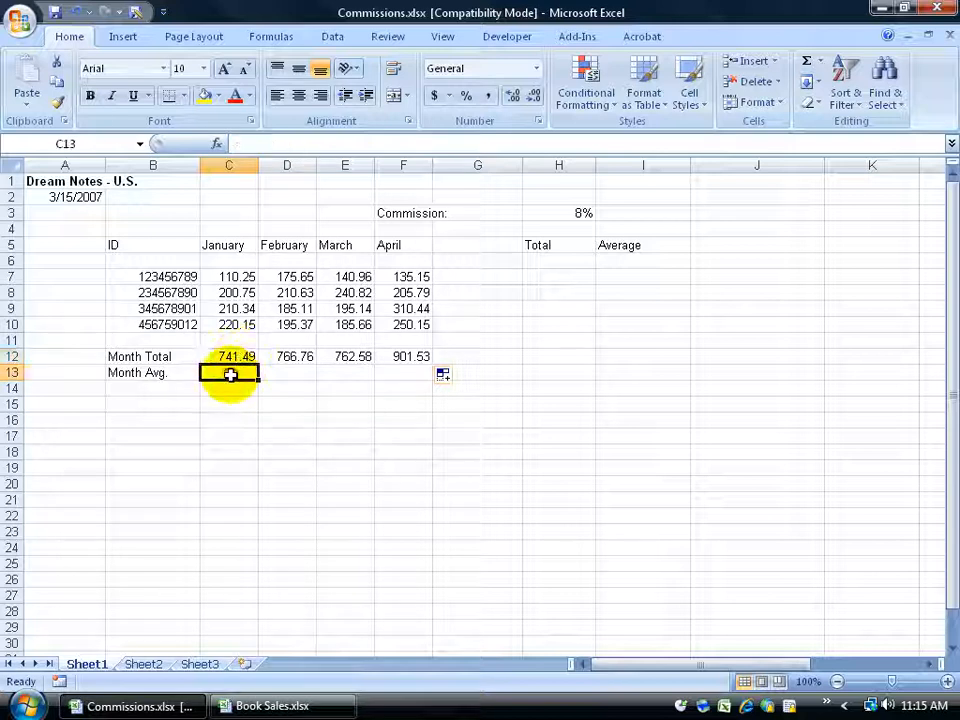
{"action": "type", "text": "="}
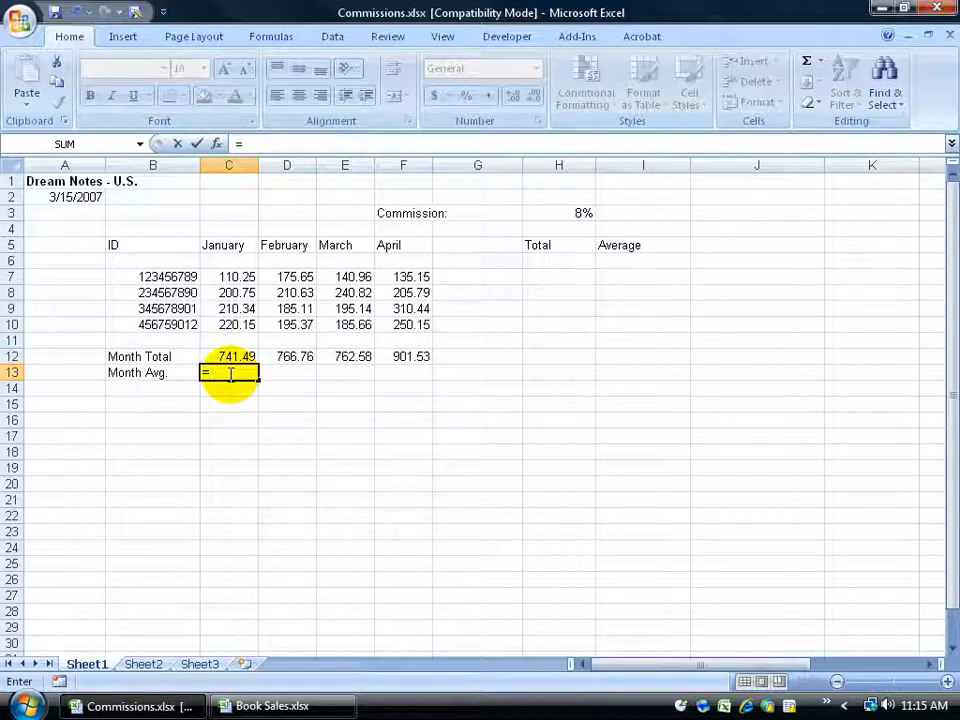
{"action": "left_click", "coordinate": [236, 356]}
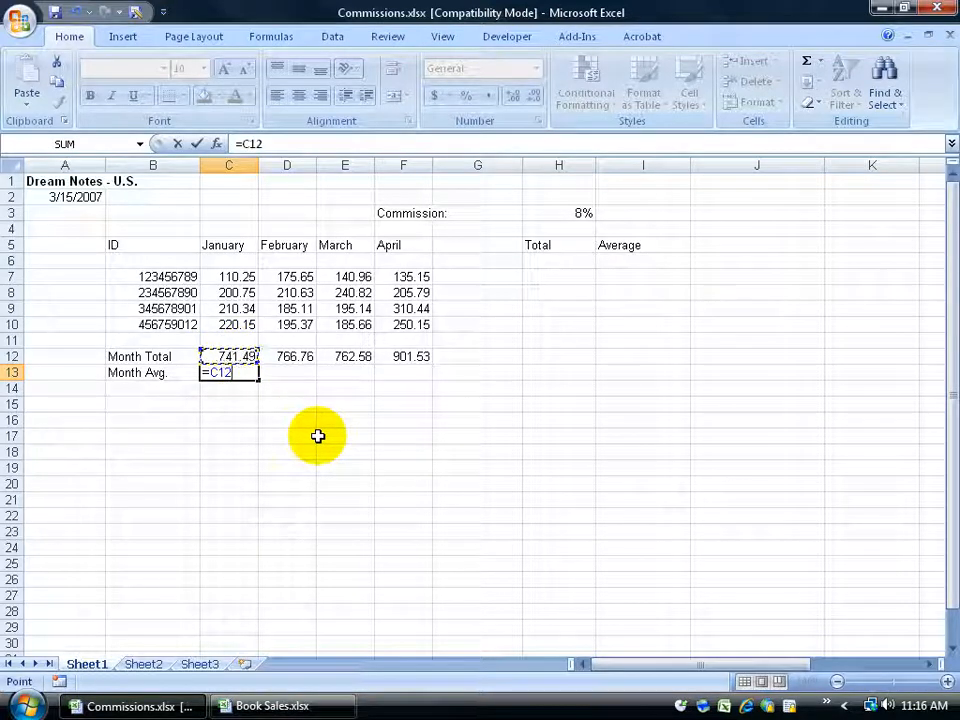
{"action": "type", "text": "/4"}
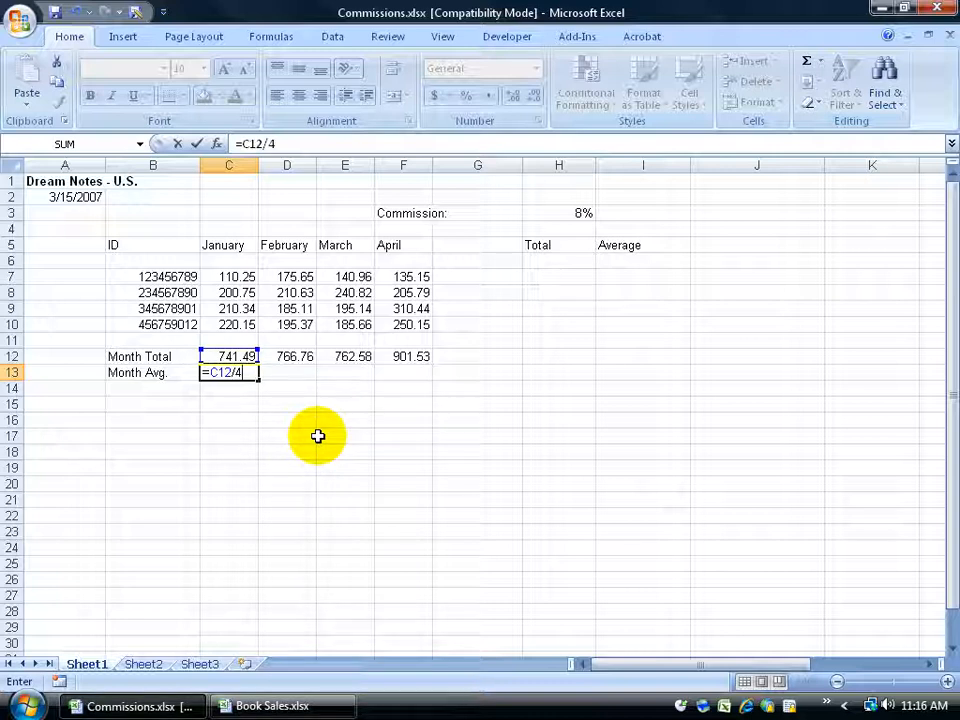
{"action": "key", "text": "Return"}
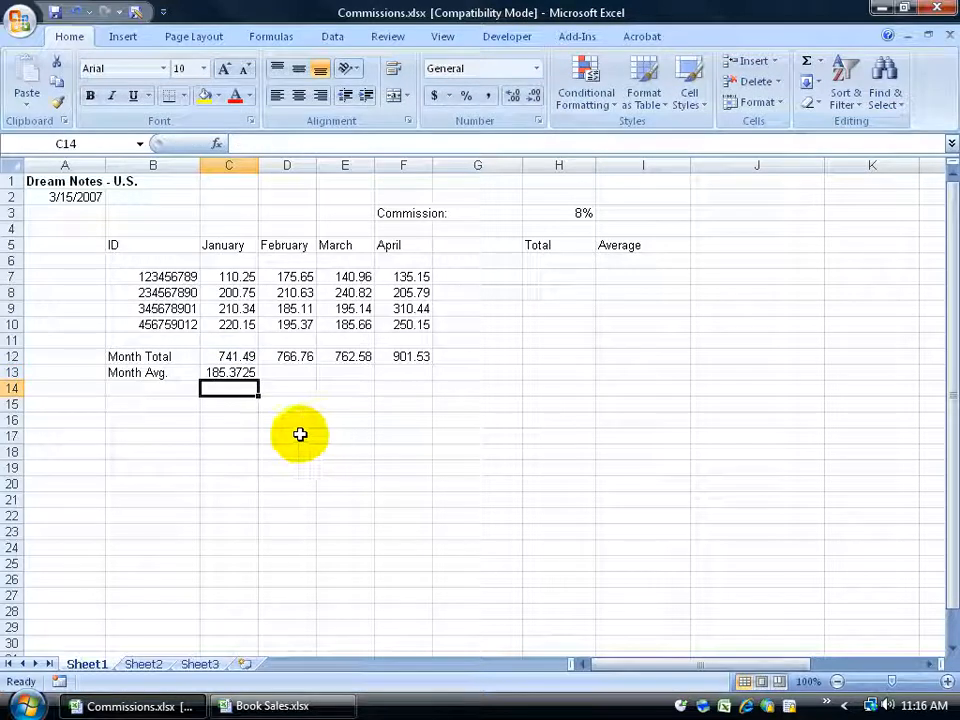
{"action": "left_click_drag", "start_coordinate": [238, 278], "coordinate": [237, 331]}
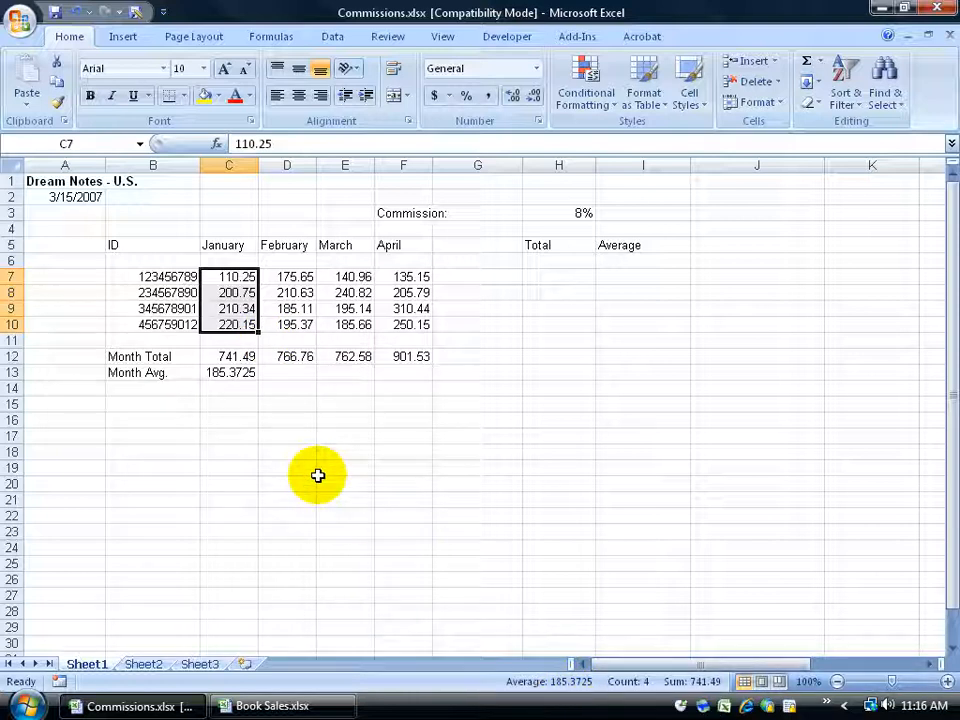
Calculate the February average in D13 with the formula =(D7+D8+D9+D10)/4
{"action": "left_click", "coordinate": [304, 373]}
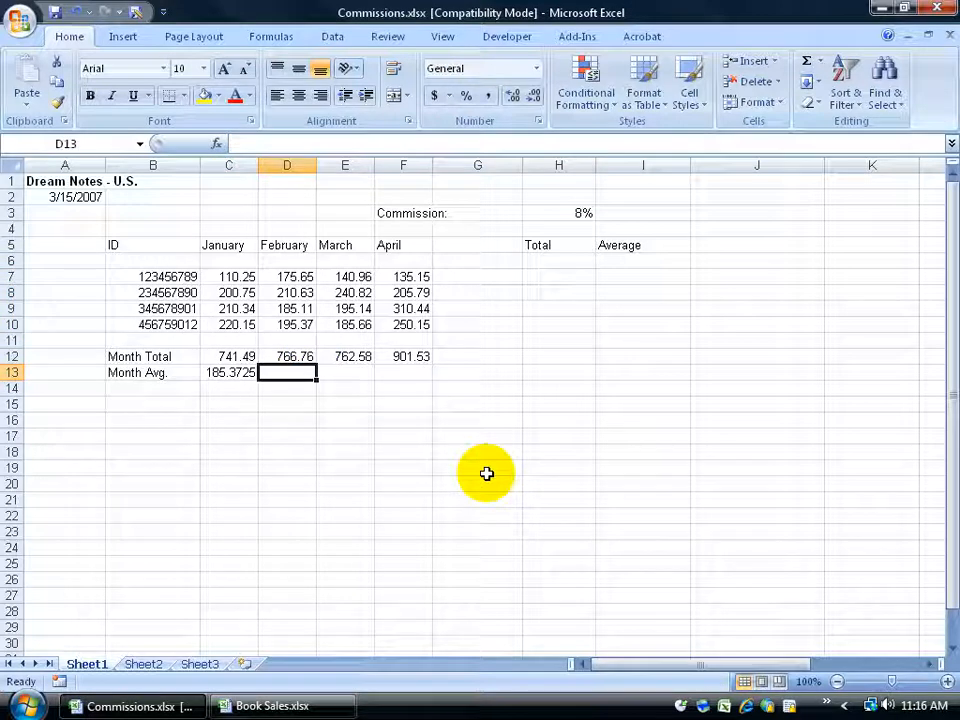
{"action": "type", "text": "=("}
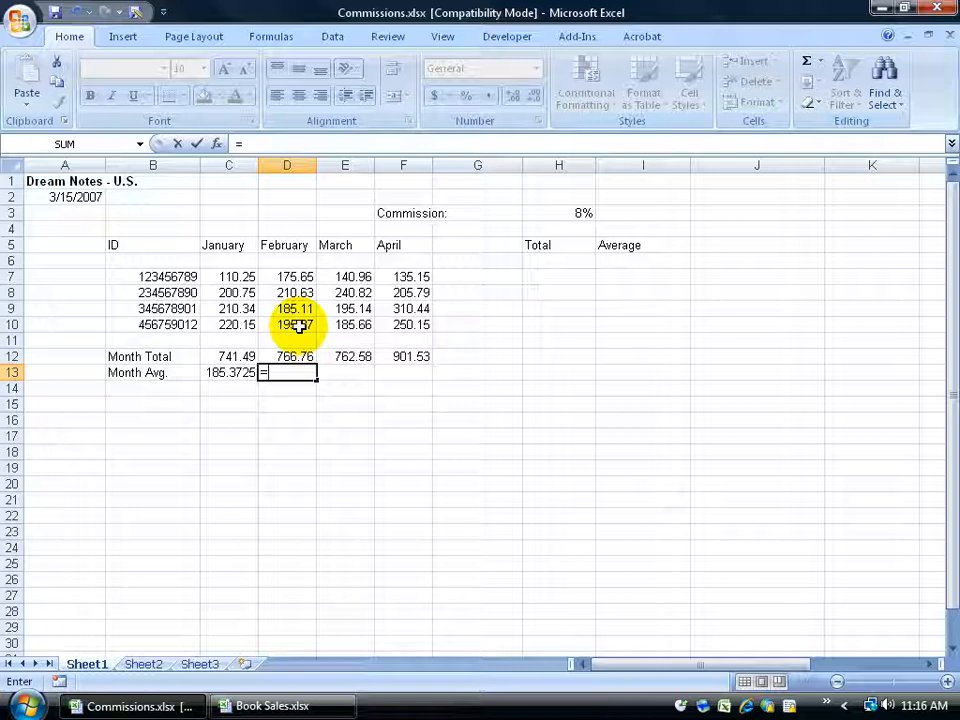
{"action": "left_click", "coordinate": [297, 277]}
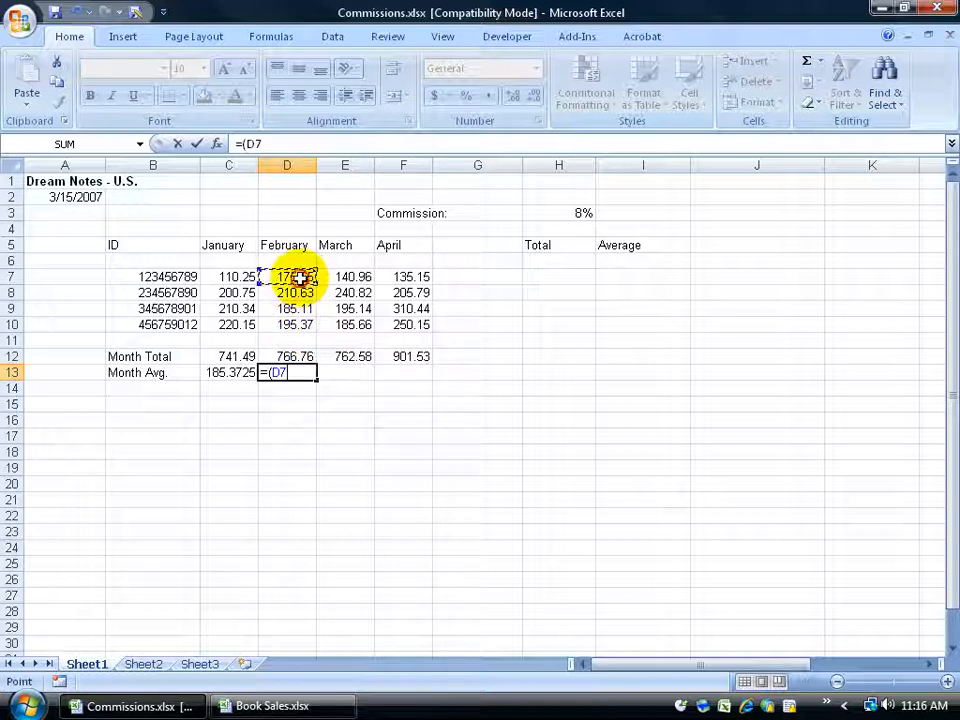
{"action": "type", "text": "+"}
{"action": "left_click", "coordinate": [297, 292]}
{"action": "type", "text": "+"}
{"action": "left_click", "coordinate": [301, 309]}
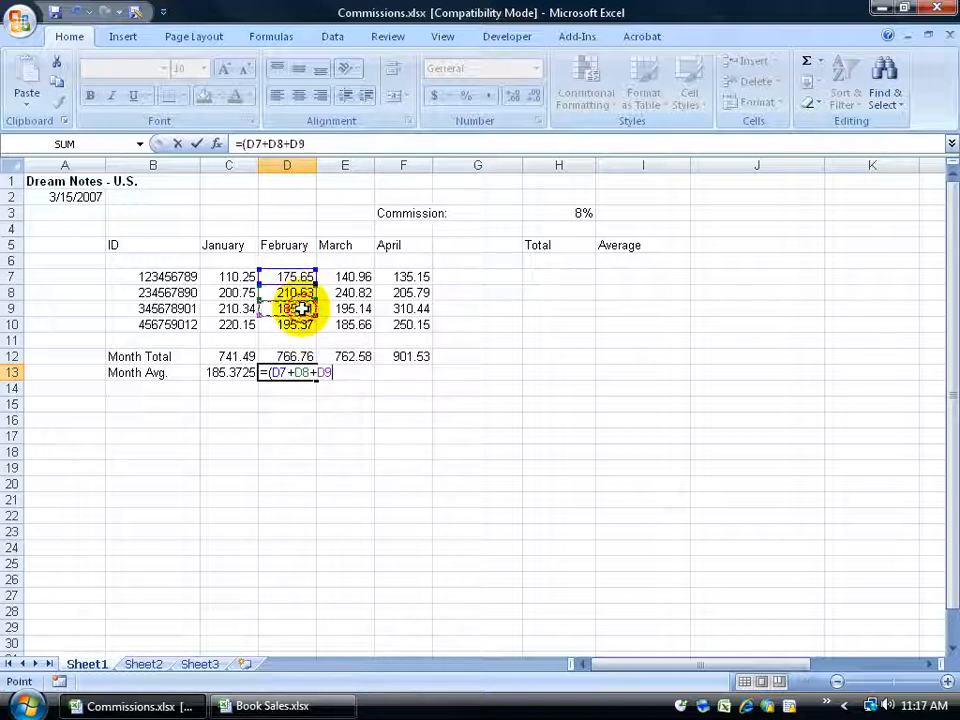
{"action": "type", "text": "+"}
{"action": "left_click", "coordinate": [300, 323]}
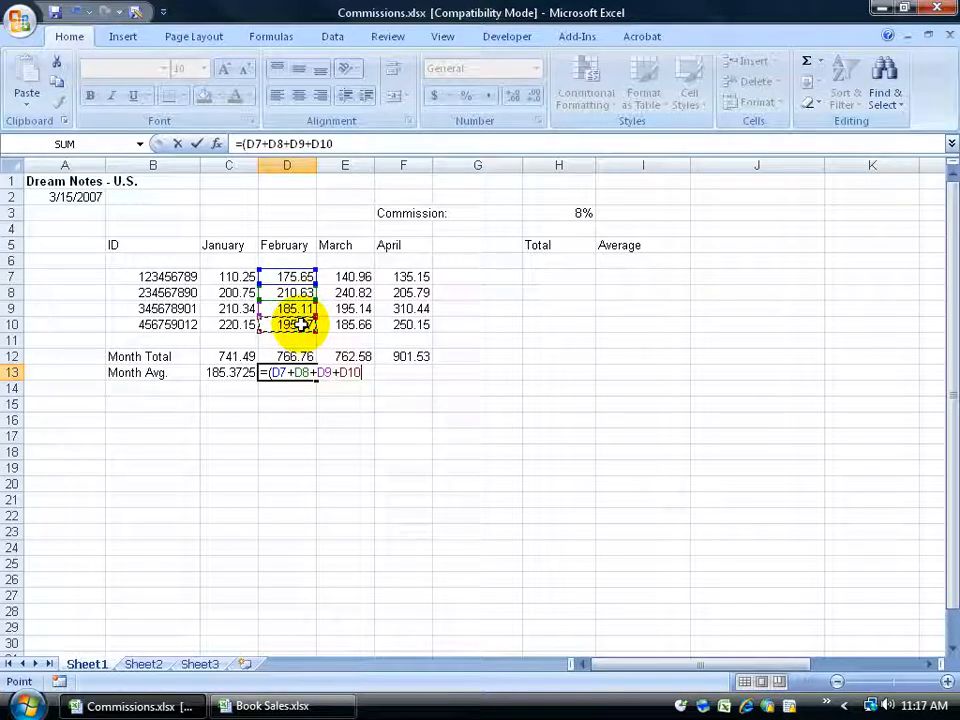
{"action": "type", "text": ")"}
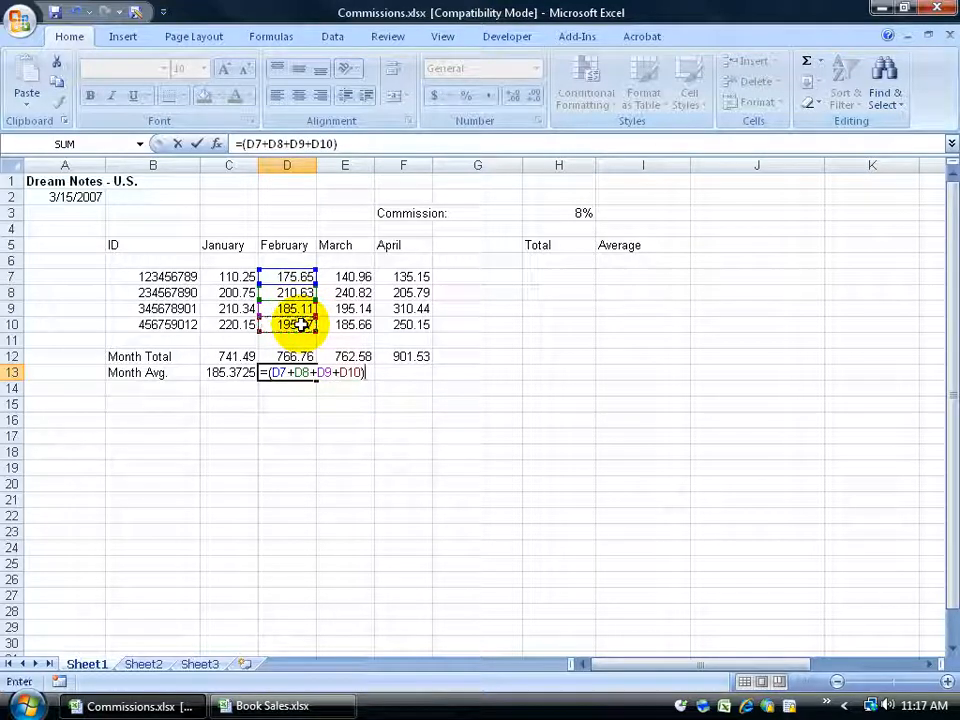
{"action": "type", "text": "/"}
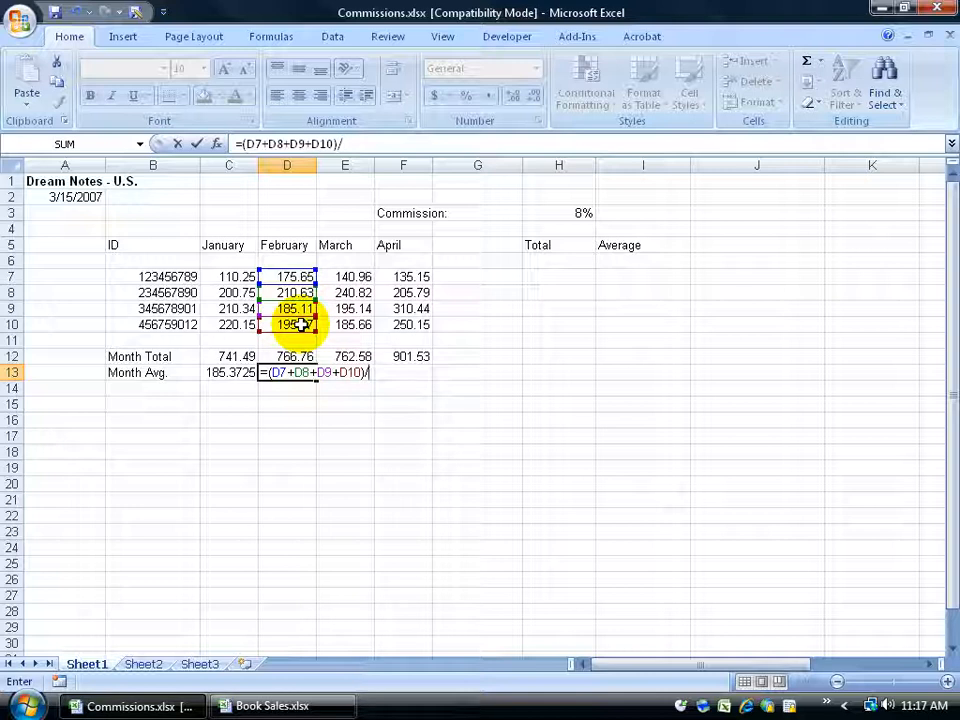
{"action": "type", "text": "4"}
{"action": "key", "text": "Return"}
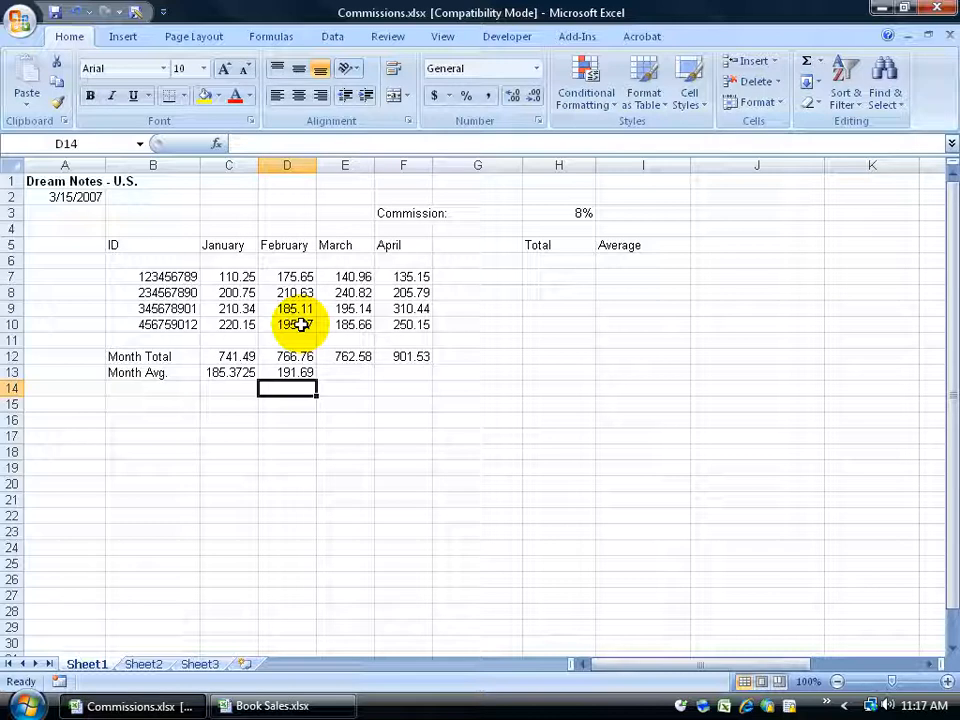
Check the February average formula in D13 against the average of the February amounts in D7:D10
{"action": "left_click_drag", "start_coordinate": [300, 276], "coordinate": [303, 324]}
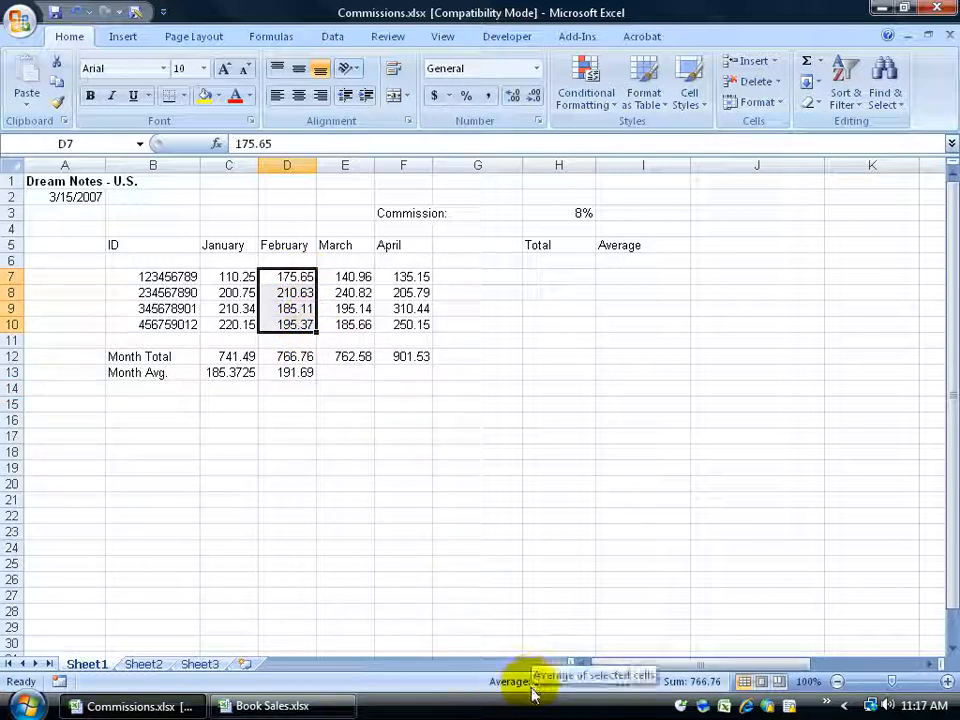
{"action": "left_click", "coordinate": [301, 373]}
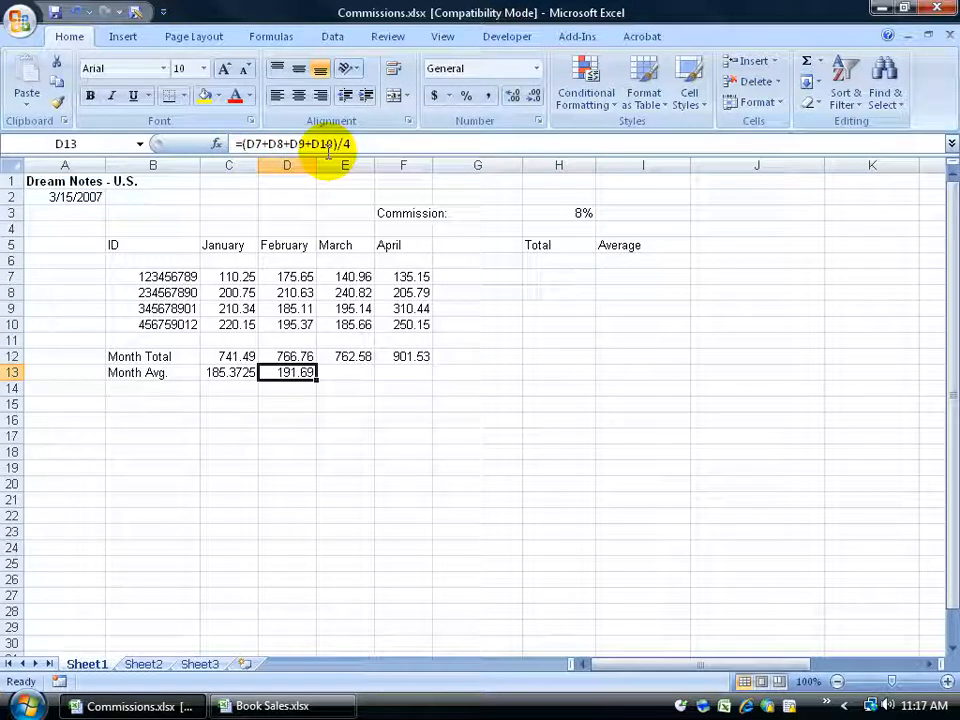
{"action": "left_click_drag", "start_coordinate": [240, 144], "coordinate": [349, 144]}
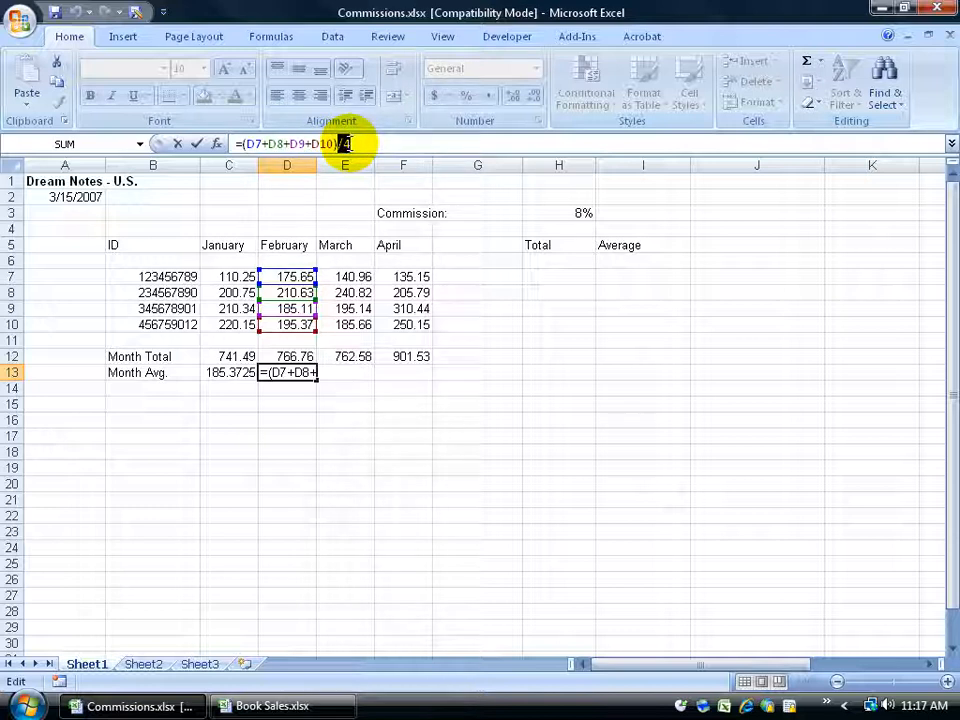
{"action": "left_click", "coordinate": [510, 360]}
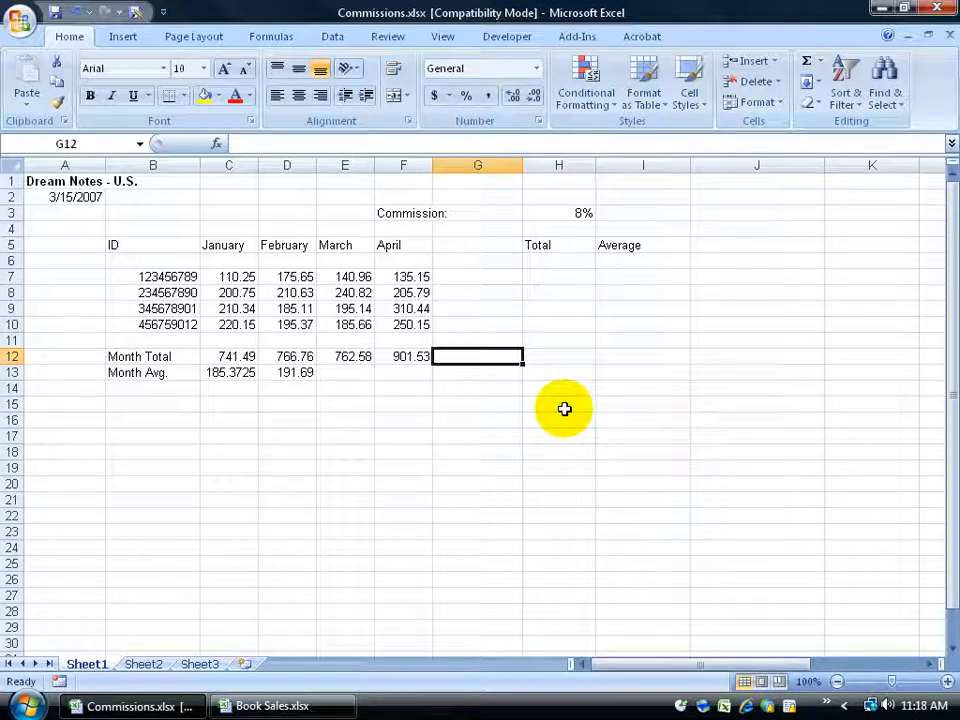
Fill the February average formula from D13 into E13:F13 for March and April, and check the copied formulas
{"action": "left_click", "coordinate": [302, 374]}
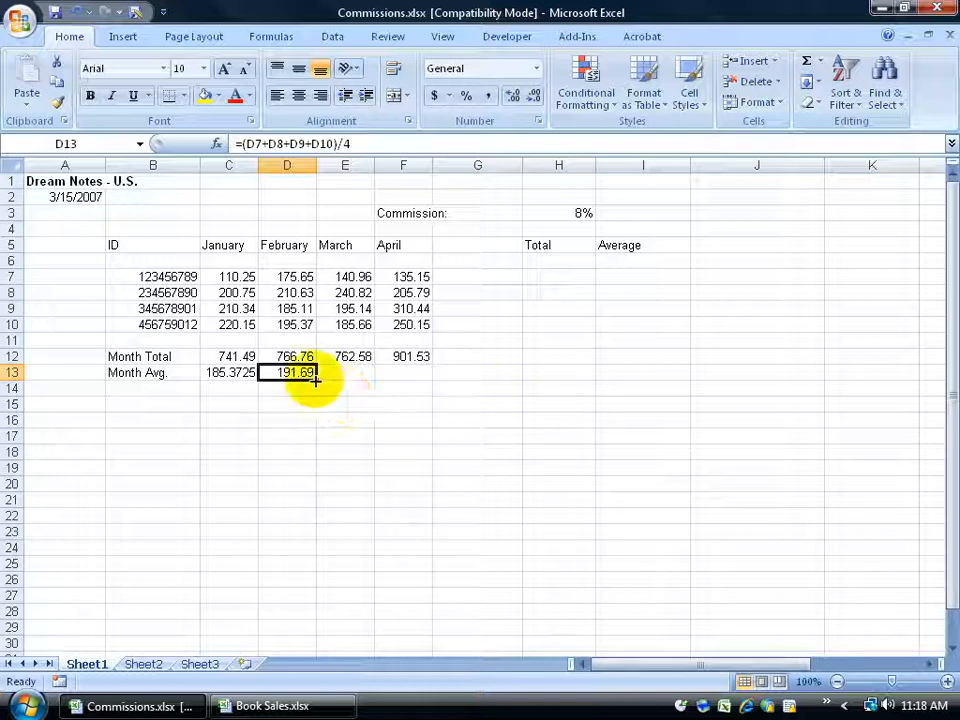
{"action": "left_click_drag", "start_coordinate": [315, 380], "coordinate": [420, 384]}
{"action": "left_click", "coordinate": [411, 465]}
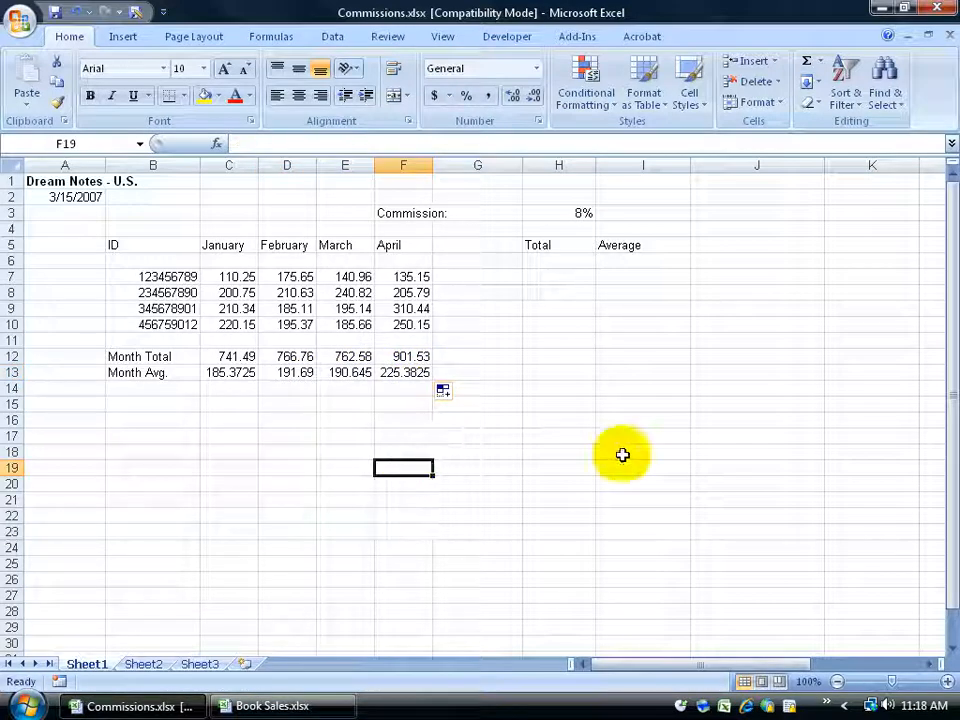
{"action": "left_click", "coordinate": [356, 372]}
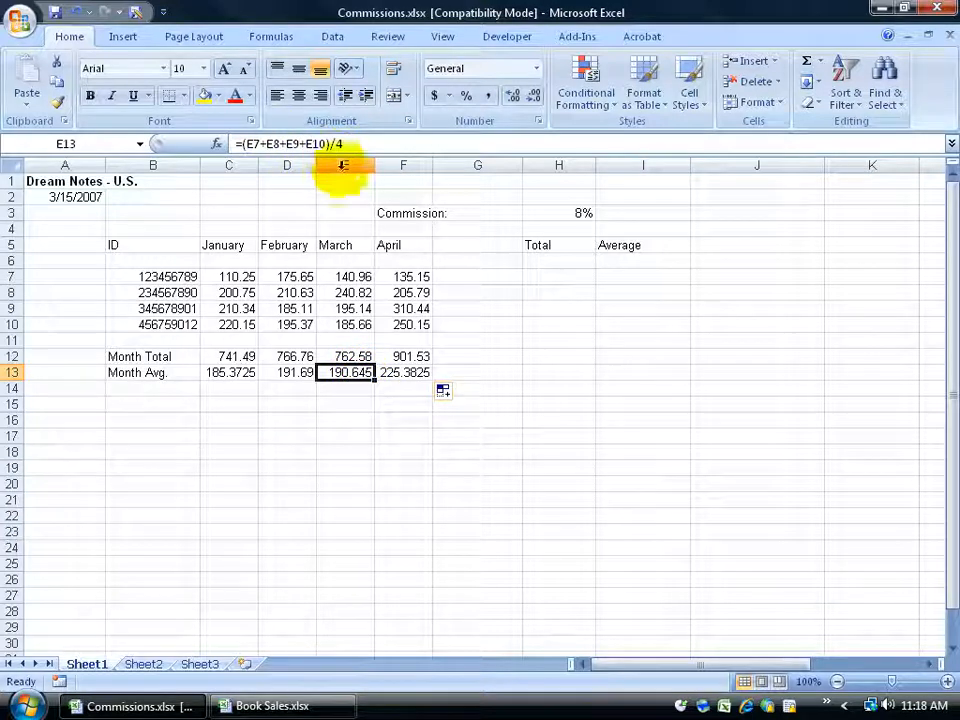
{"action": "left_click", "coordinate": [403, 371]}
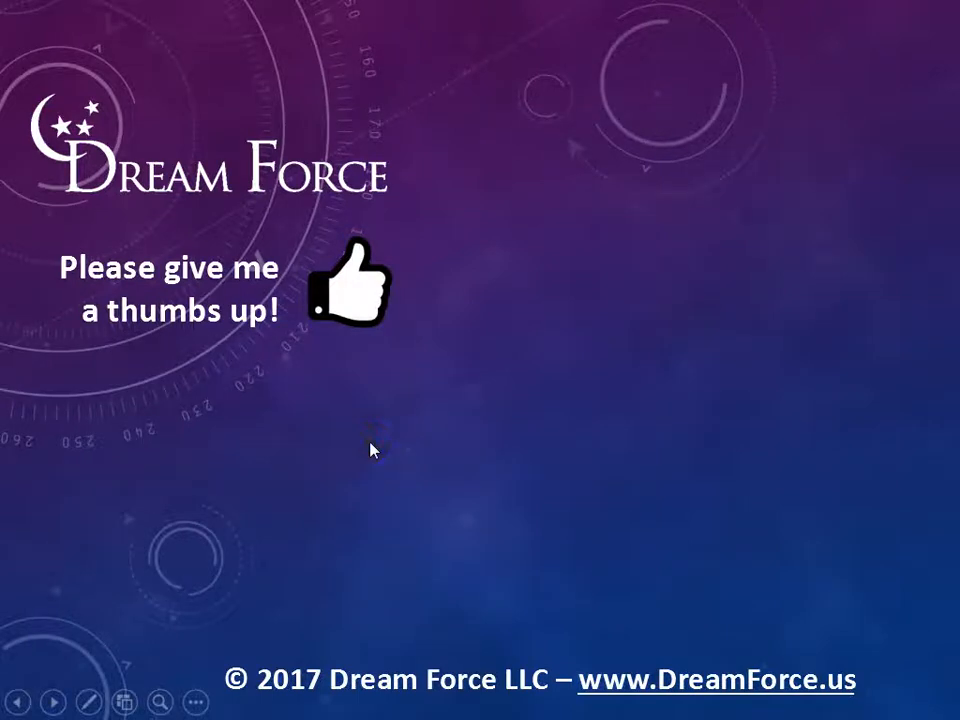
{"action": "left_click", "coordinate": [370, 450]}
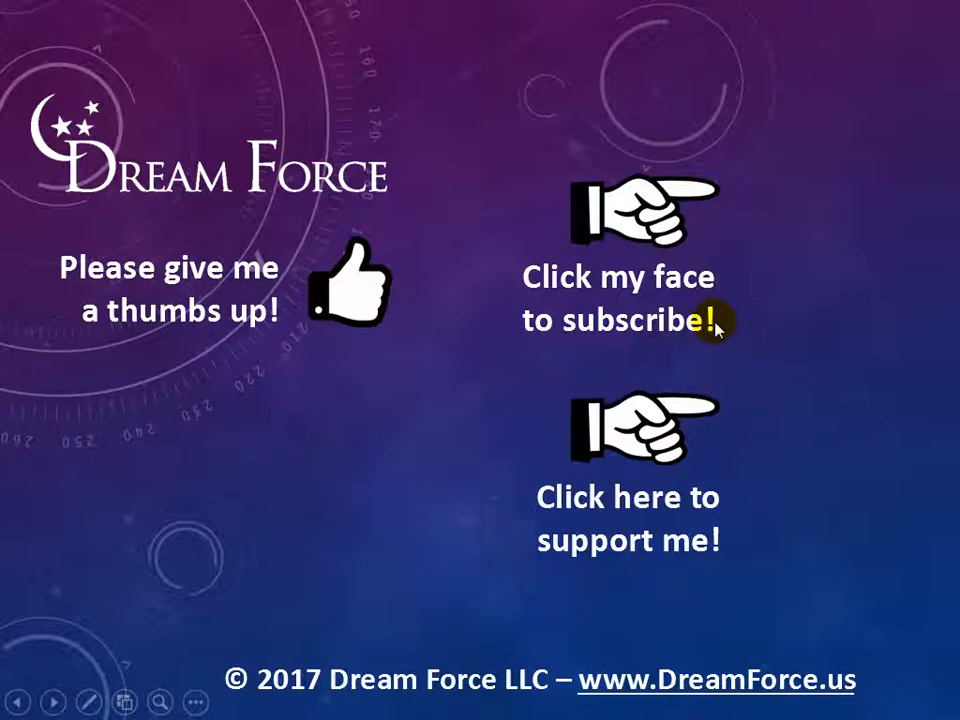